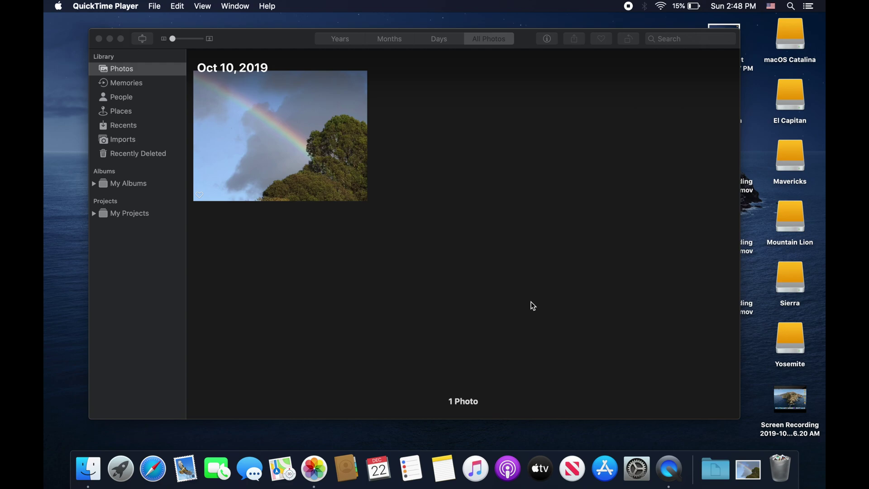
# Open the rainbow photo from the library in full view.
pyautogui.click(317, 166)
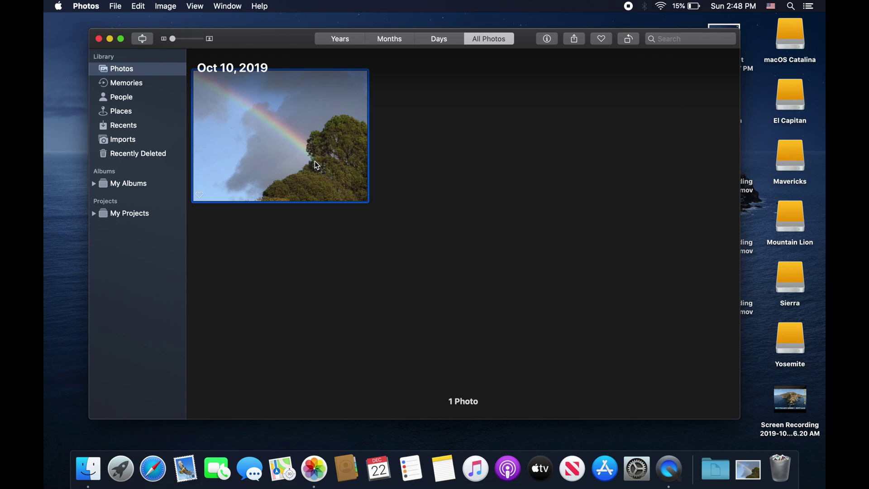
pyautogui.doubleClick(291, 155)
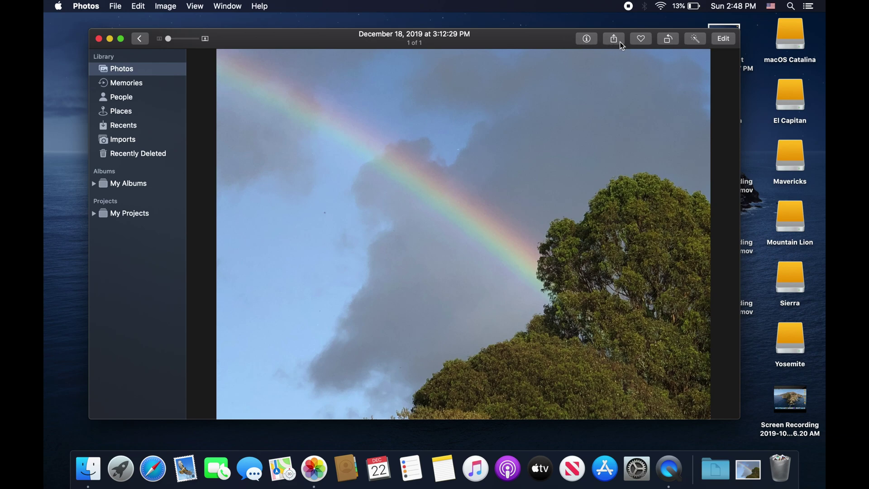
# Rotate the photo through a full turn in quarter-turn increments, and switch auto-enhance on and back off.
pyautogui.click(670, 40)
pyautogui.click(669, 39)
pyautogui.click(669, 40)
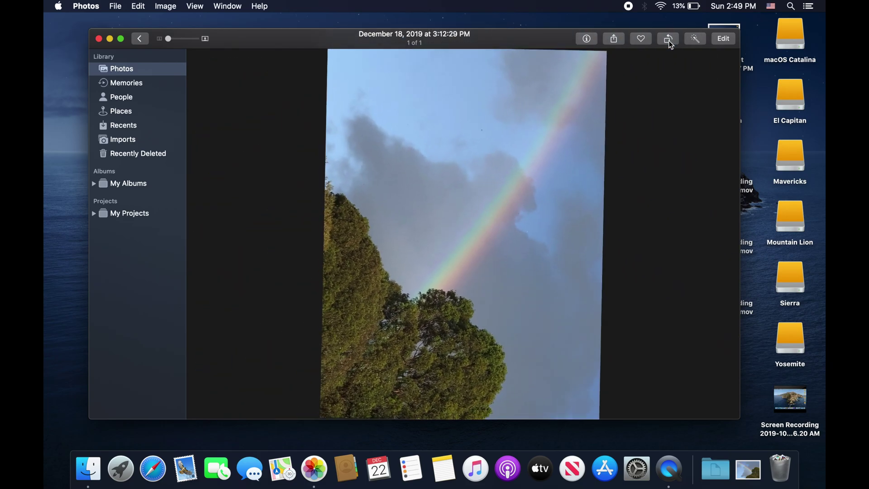
pyautogui.click(669, 40)
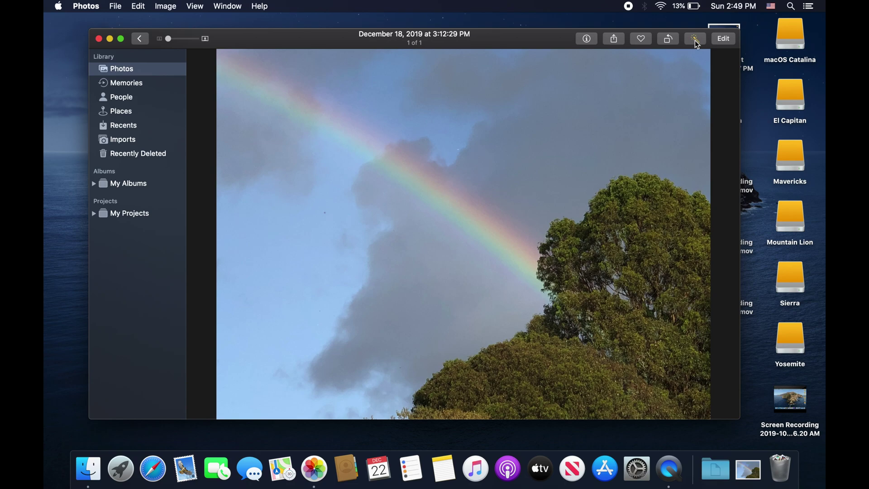
pyautogui.click(695, 40)
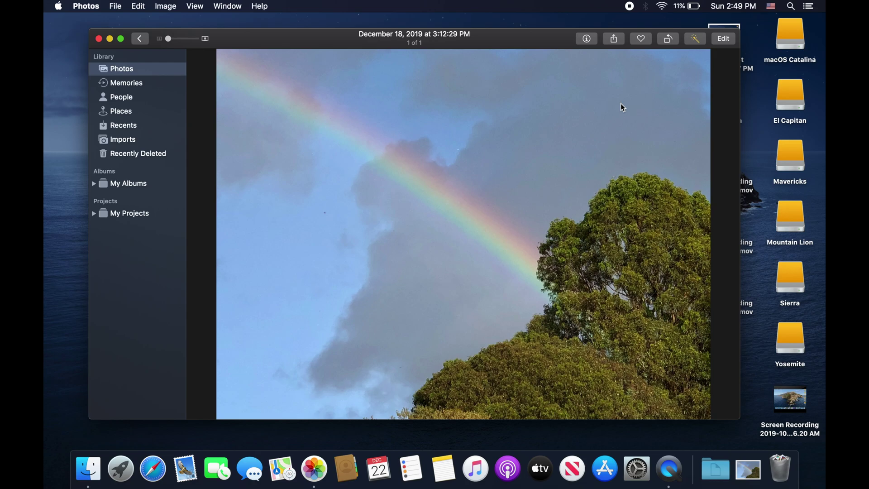
pyautogui.click(697, 39)
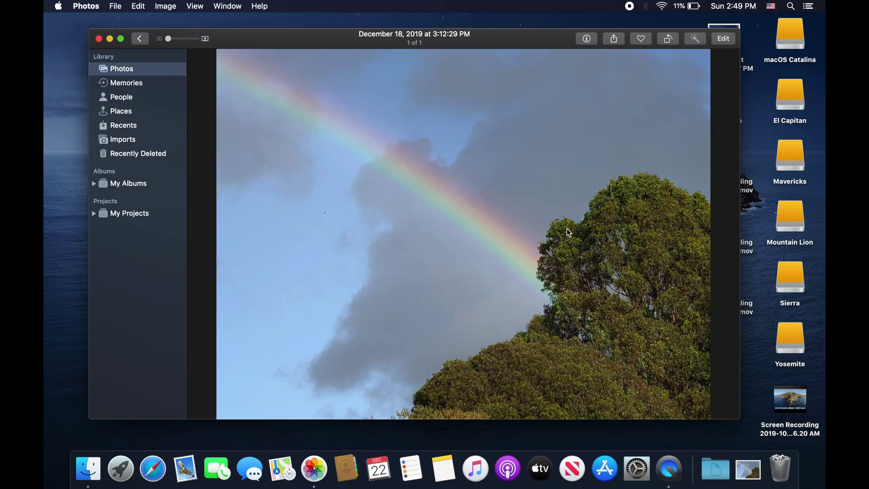
# Open the photo for editing, try the Vivid Warm filter and restore the Original look.
pyautogui.click(724, 39)
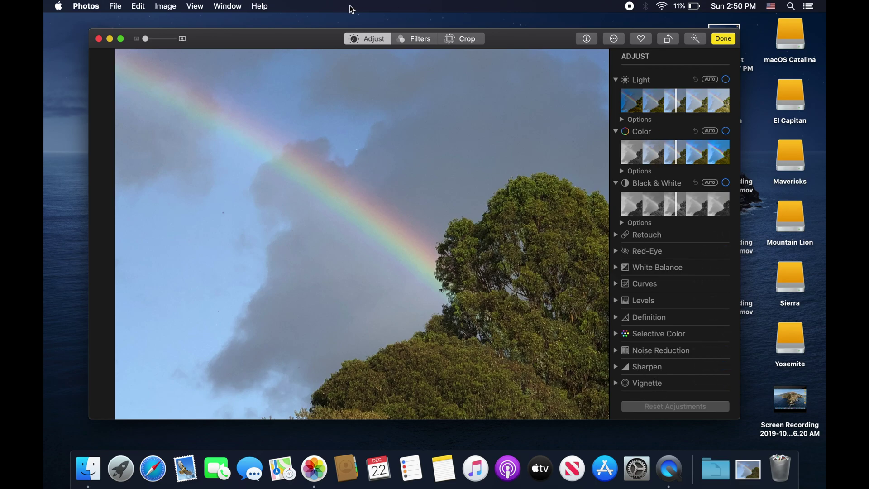
pyautogui.click(417, 42)
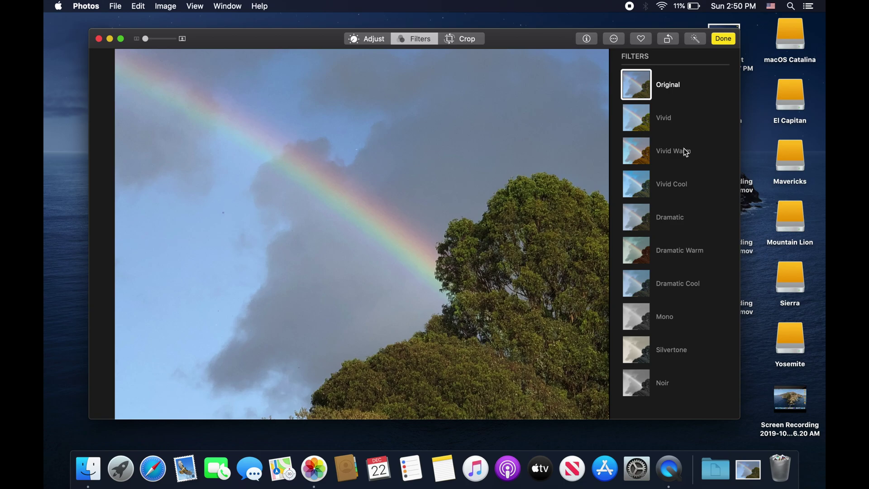
pyautogui.click(649, 153)
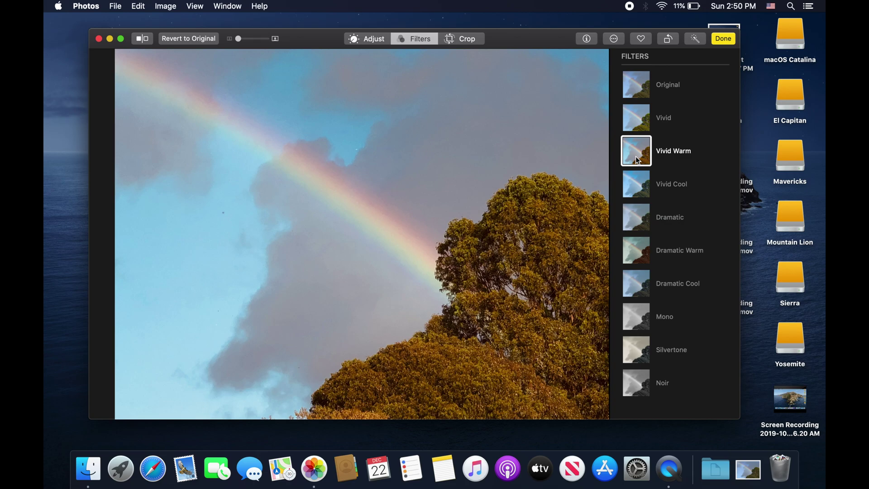
pyautogui.click(642, 85)
# Try the 16:9, 8:10, 5:7 and 3:5 crop aspect ratios on the photo and return to Original.
pyautogui.click(459, 40)
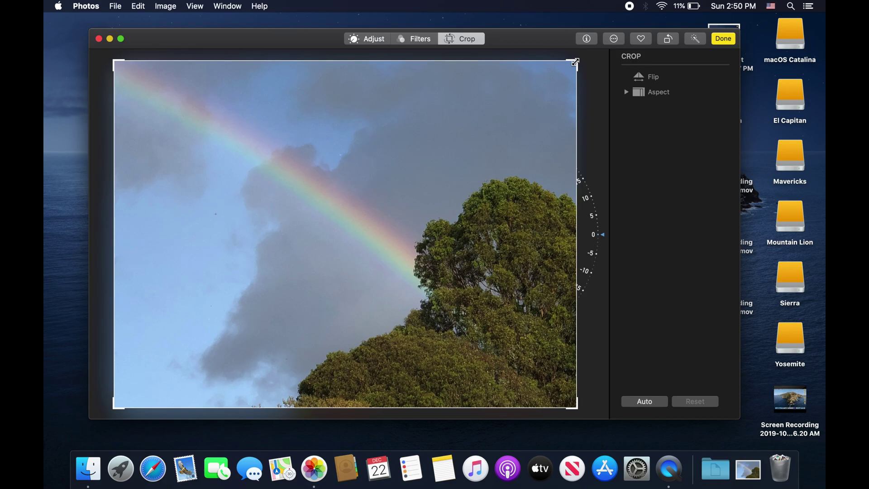
pyautogui.moveTo(575, 62); pyautogui.dragTo(616, 32)
pyautogui.click(627, 93)
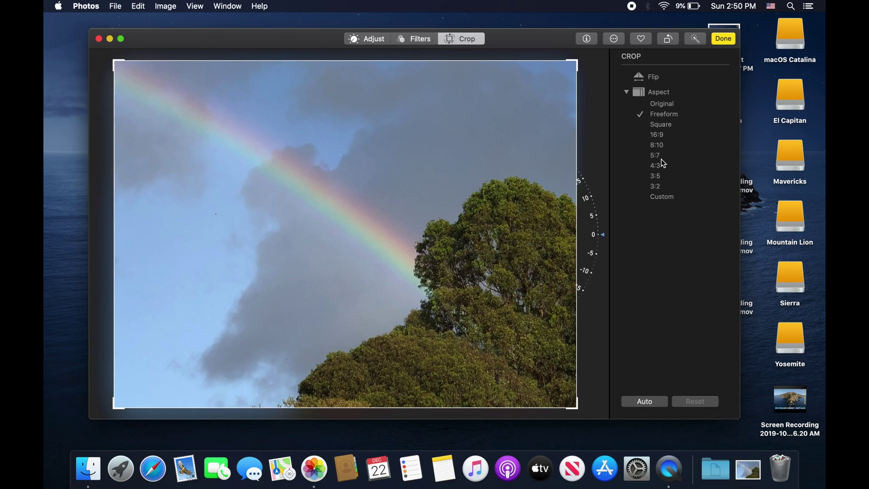
pyautogui.click(661, 135)
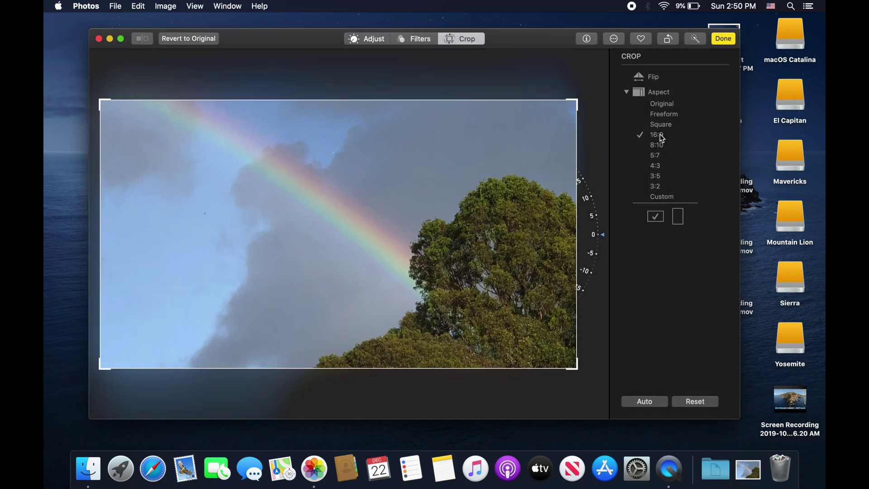
pyautogui.click(662, 146)
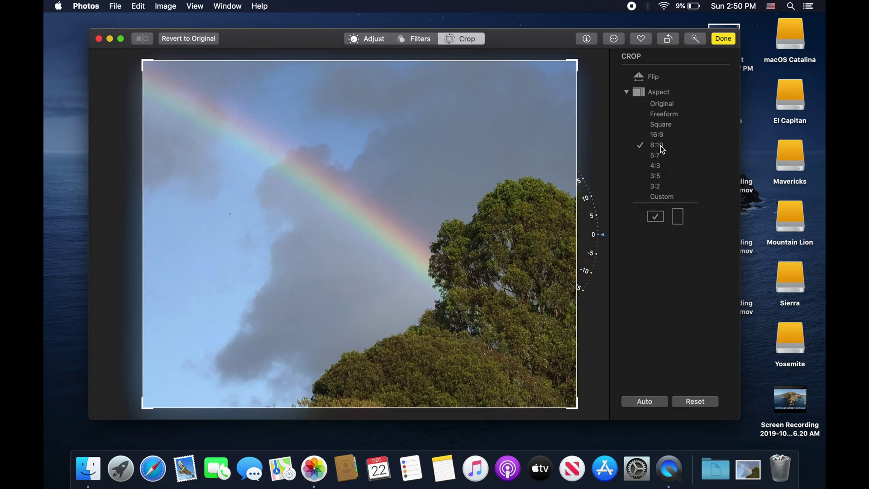
pyautogui.click(657, 156)
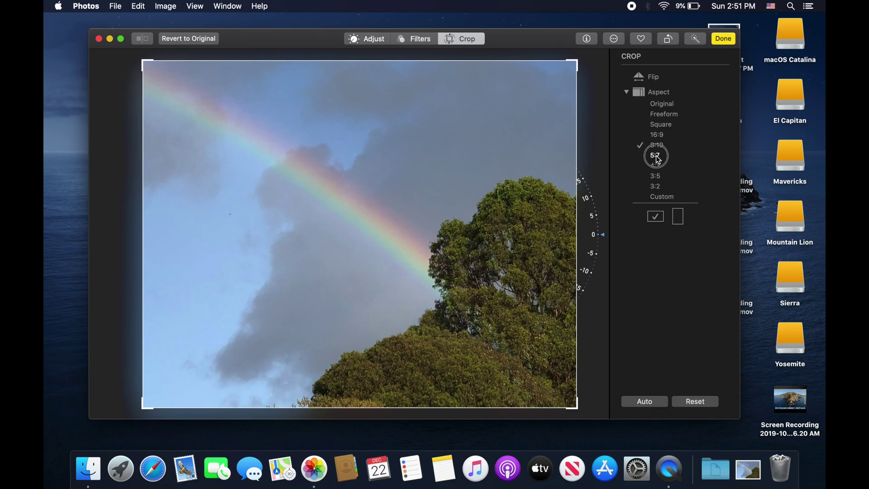
pyautogui.click(660, 181)
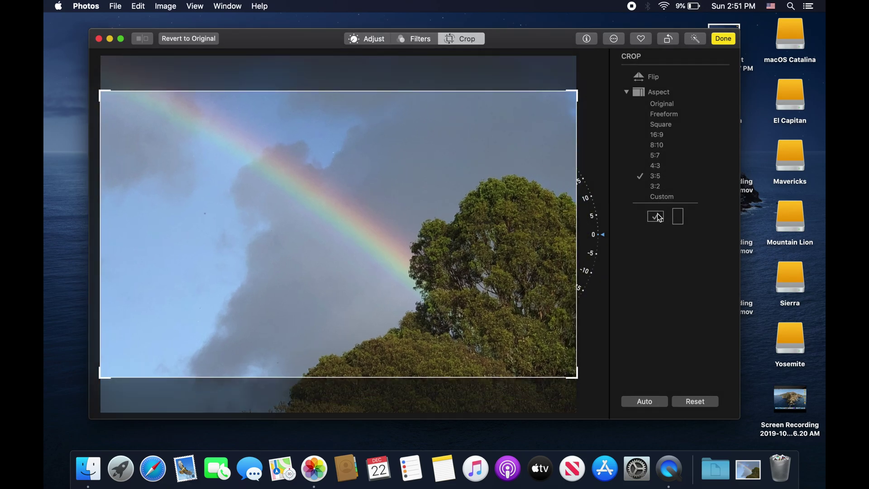
pyautogui.click(666, 104)
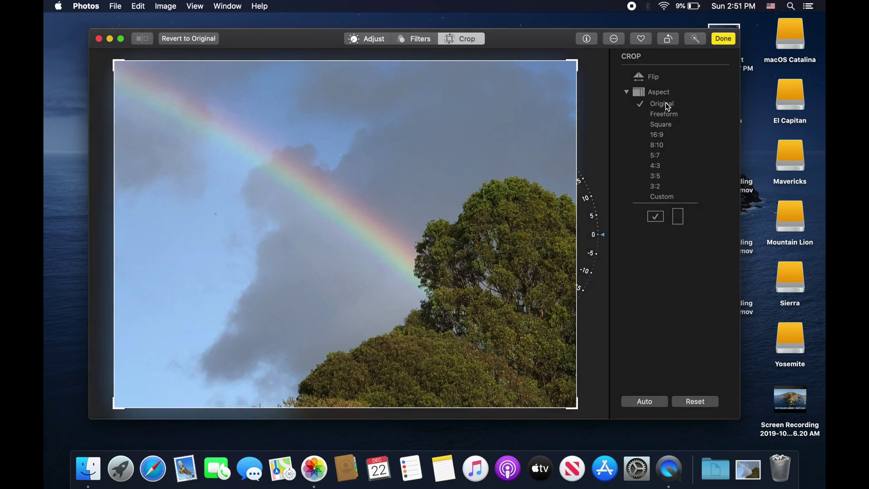
pyautogui.click(627, 93)
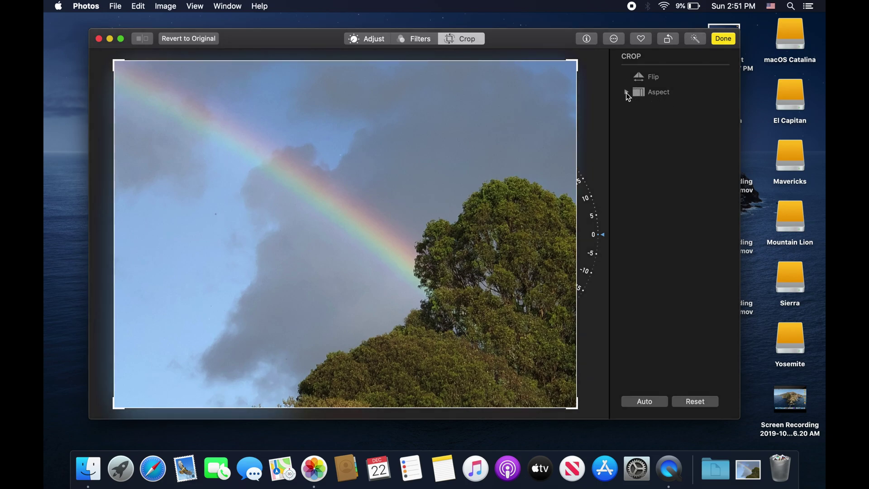
# Flip the photo horizontally and flip it back.
pyautogui.click(653, 78)
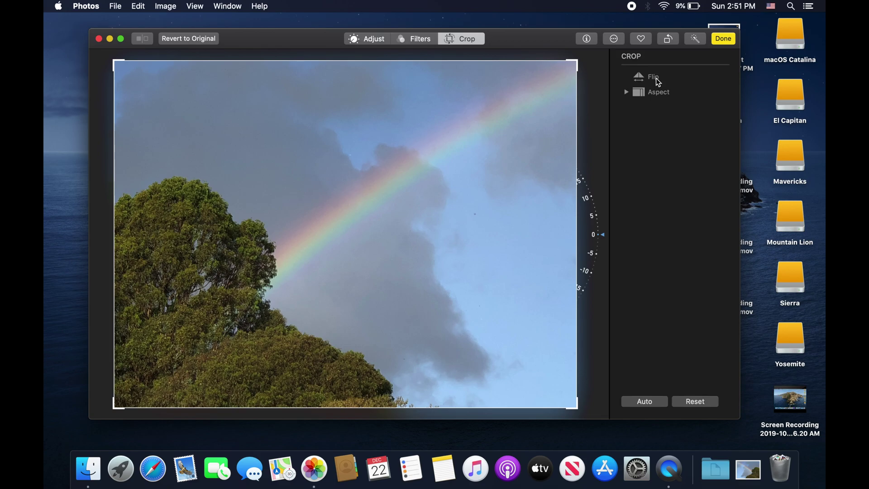
pyautogui.click(656, 78)
# Return to the adjustments, try brightening the photo with the overall Light slider, and reset the Light adjustment.
pyautogui.click(374, 41)
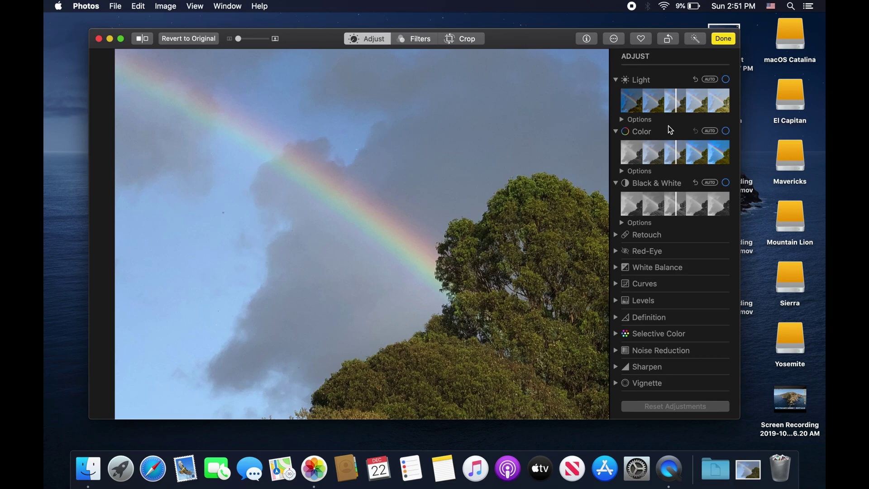
pyautogui.click(616, 132)
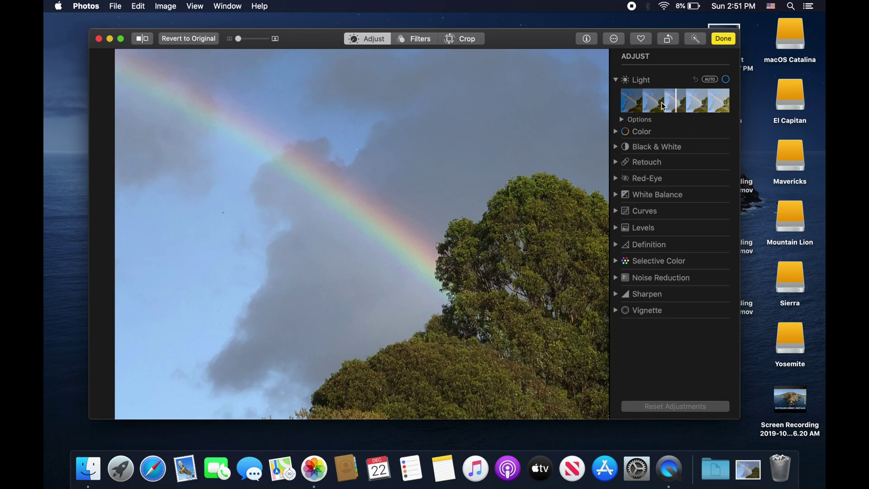
pyautogui.moveTo(675, 104)
pyautogui.mouseDown()
pyautogui.moveTo(635, 105)
pyautogui.moveTo(706, 104)
pyautogui.moveTo(660, 105)
pyautogui.moveTo(676, 105)
pyautogui.mouseUp()
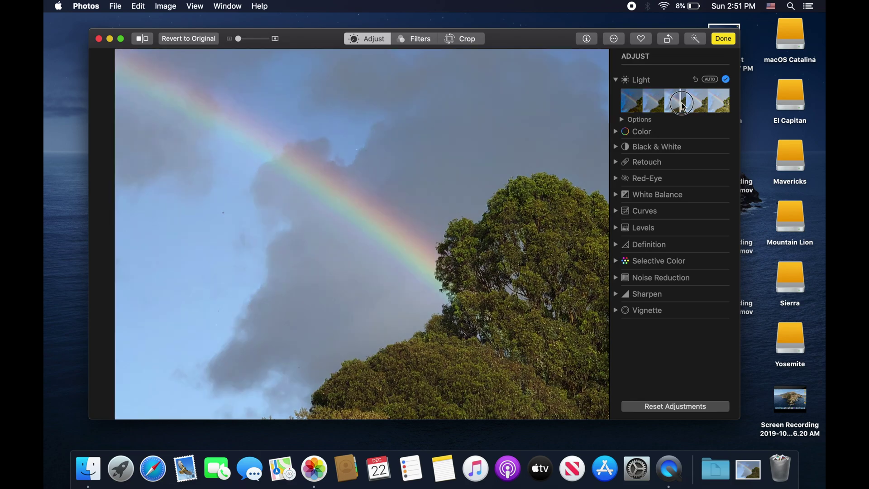
pyautogui.click(697, 81)
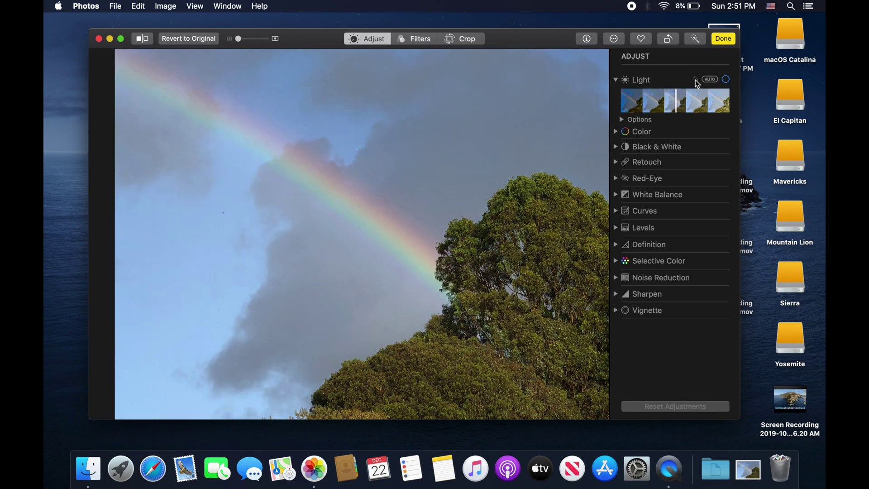
# Set the Light options to Brilliance 0.29, Exposure 0.21, Highlights -0.22, Shadows 0.08, Contrast 0.51 and Black Point 0.27.
pyautogui.click(621, 120)
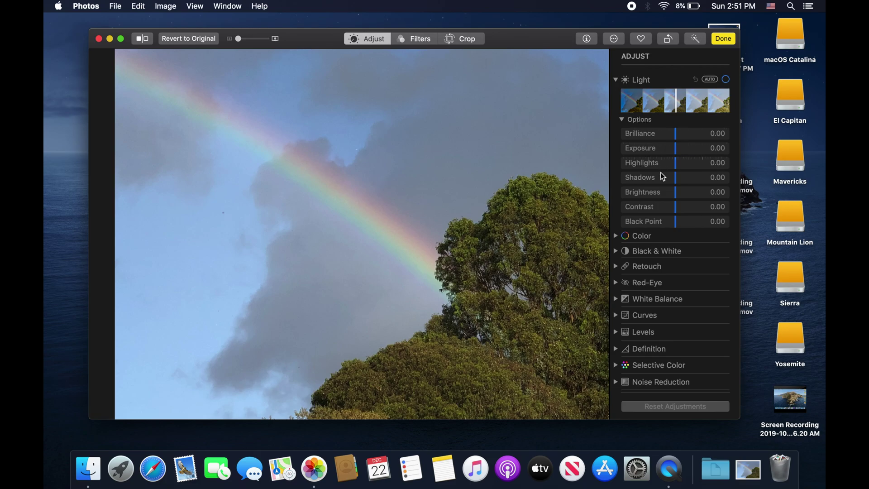
pyautogui.moveTo(676, 132); pyautogui.dragTo(675, 199)
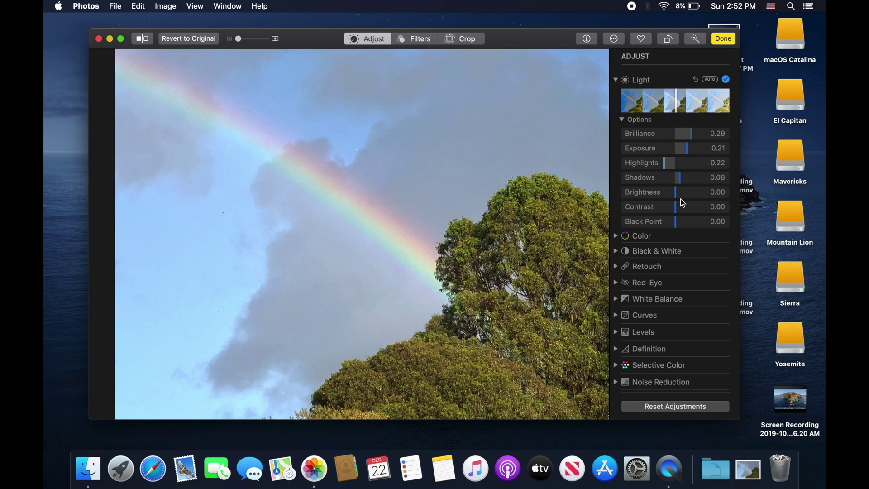
pyautogui.moveTo(678, 206); pyautogui.dragTo(689, 227)
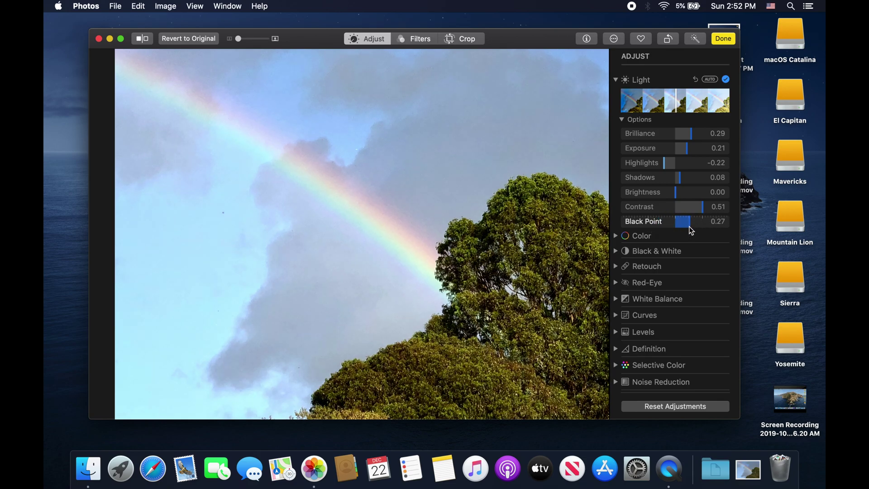
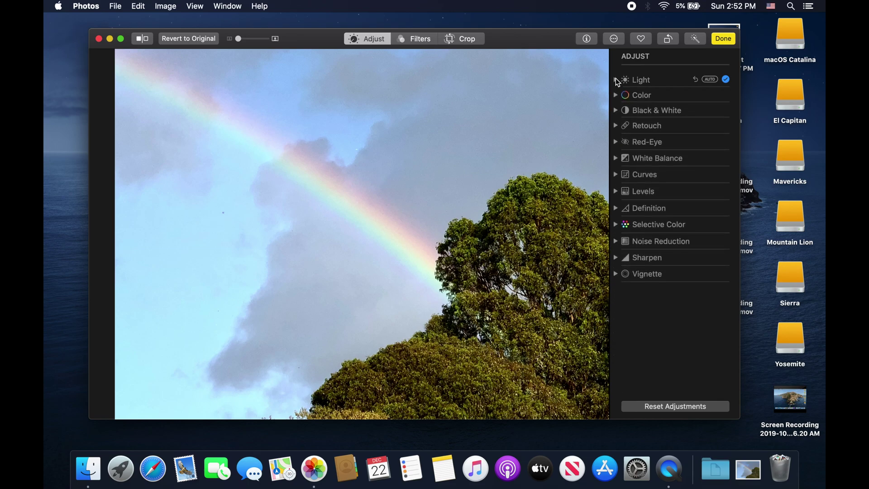
# Set the Color options to Saturation 0.33, Contrast 0.39 and Cast 0.14.
pyautogui.click(617, 95)
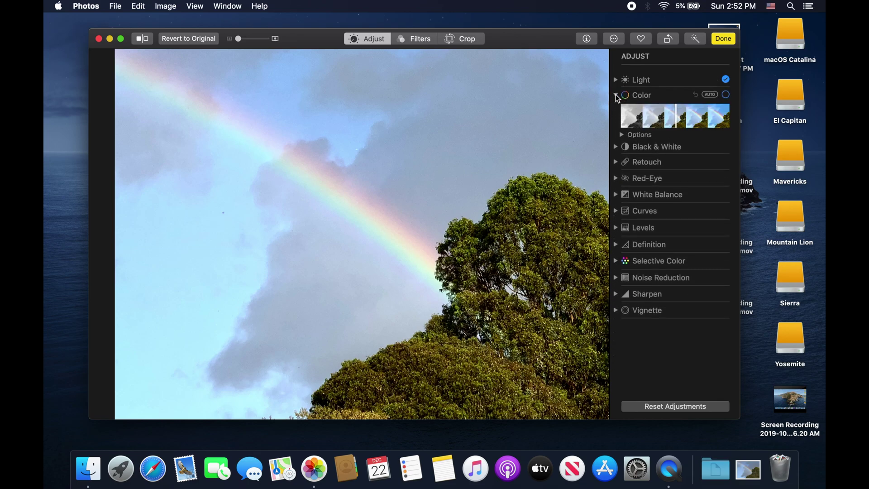
pyautogui.click(622, 134)
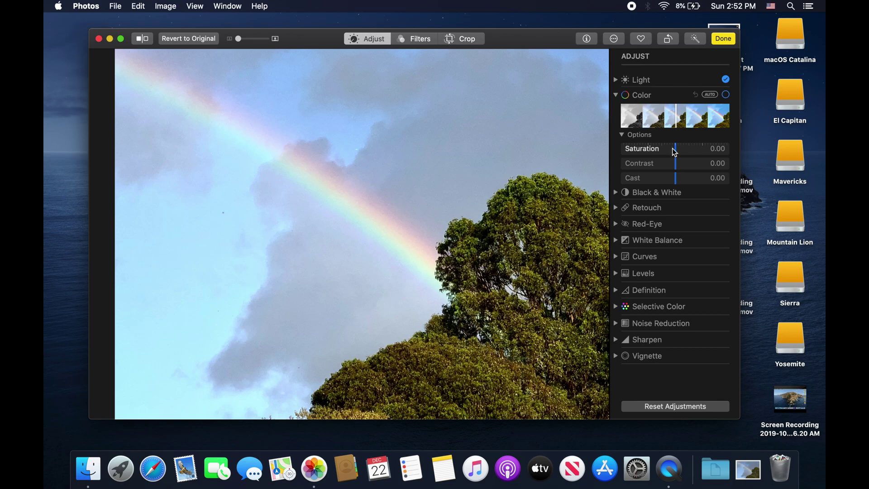
pyautogui.moveTo(676, 150); pyautogui.dragTo(683, 182)
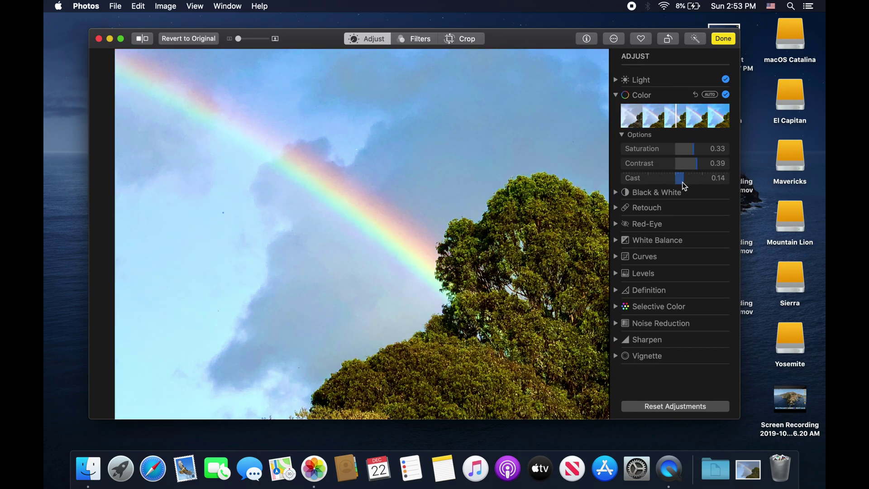
pyautogui.click(616, 95)
# Apply a Black & White adjustment with Intensity 0.54, Neutrals 0.13, Tone 0.07 and Grain 0.00.
pyautogui.click(616, 110)
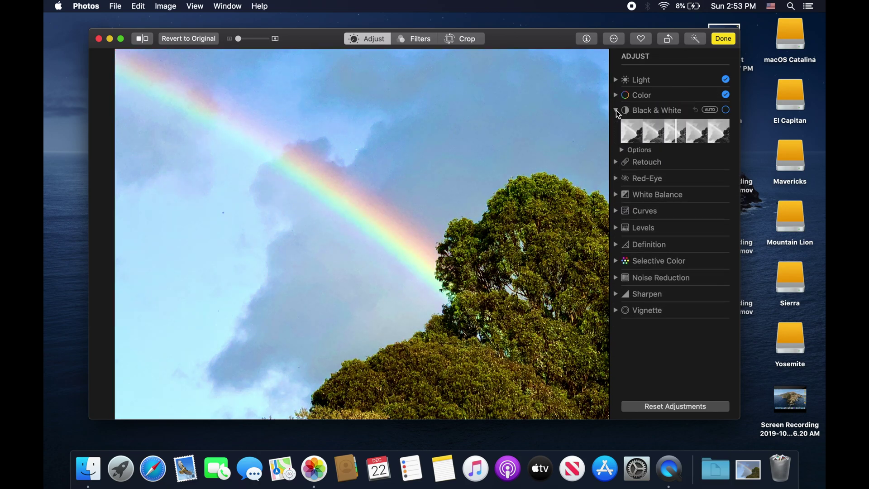
pyautogui.click(623, 150)
pyautogui.moveTo(673, 164); pyautogui.dragTo(693, 210)
pyautogui.moveTo(749, 212); pyautogui.dragTo(599, 207)
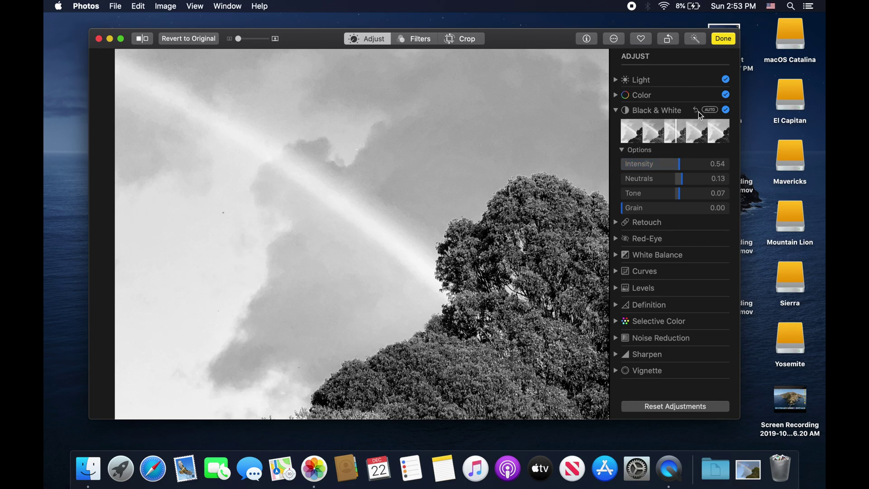
# Compare the photo with the Black & White adjustment on and off, and leave that adjustment turned off.
pyautogui.click(726, 111)
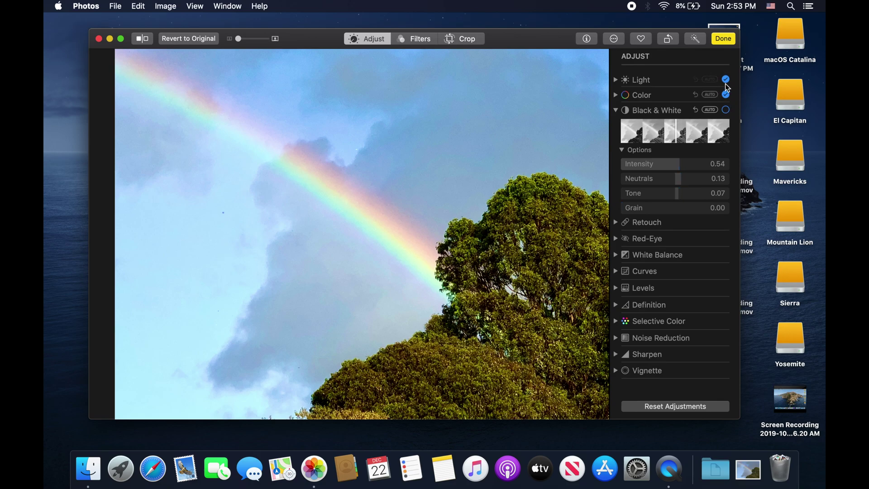
pyautogui.click(726, 110)
pyautogui.click(727, 110)
pyautogui.click(727, 110)
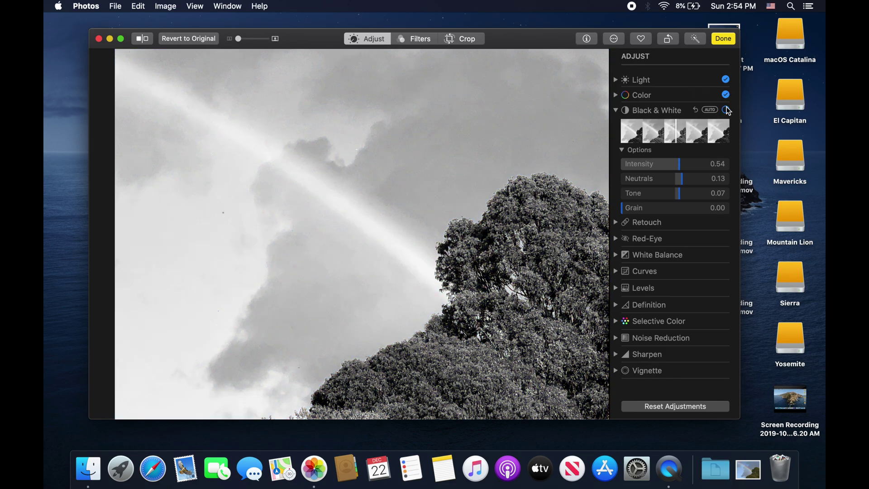
pyautogui.click(726, 110)
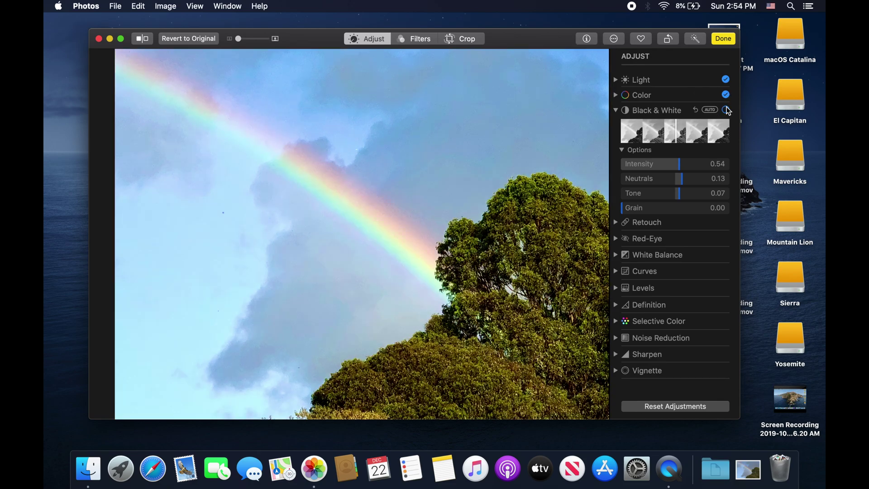
pyautogui.click(616, 110)
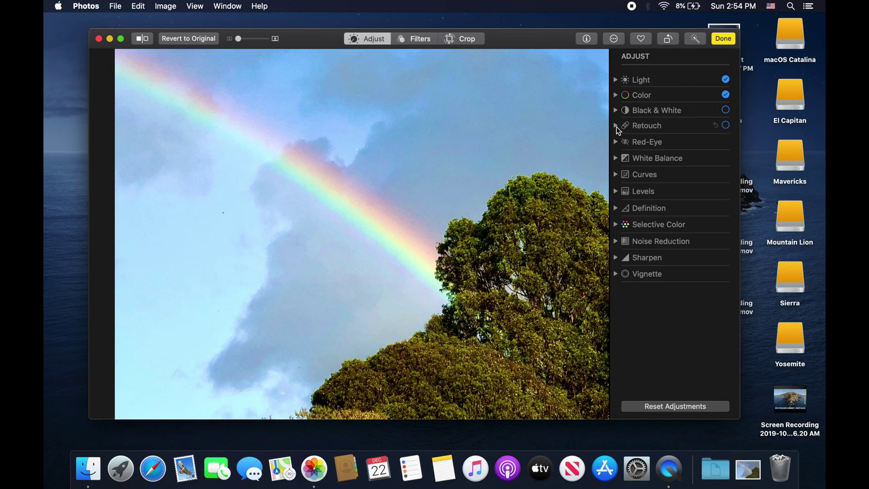
# Try Retouch strokes with a brush size of 91.86 across the rainbow and the tree's edge, and reset them.
pyautogui.click(616, 126)
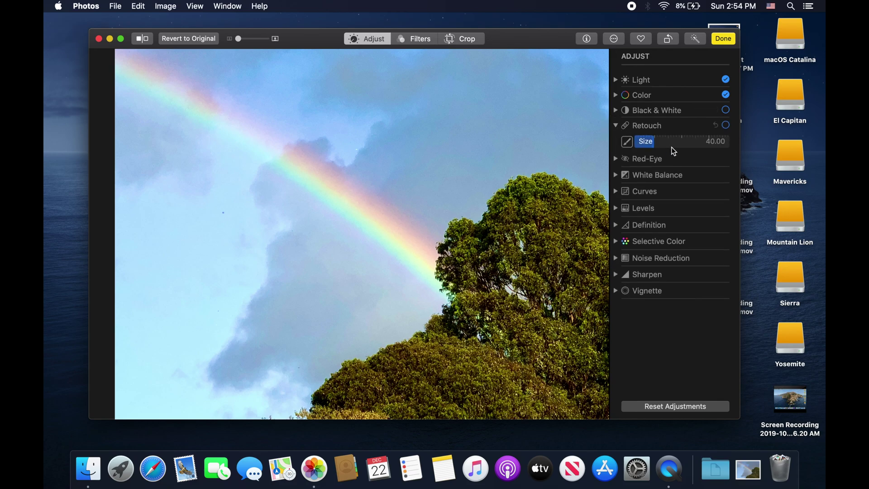
pyautogui.moveTo(654, 145)
pyautogui.mouseDown()
pyautogui.moveTo(713, 145)
pyautogui.moveTo(655, 142)
pyautogui.moveTo(686, 141)
pyautogui.moveTo(677, 142)
pyautogui.mouseUp()
pyautogui.moveTo(403, 243)
pyautogui.mouseDown()
pyautogui.moveTo(384, 228)
pyautogui.moveTo(400, 177)
pyautogui.moveTo(406, 253)
pyautogui.moveTo(294, 207)
pyautogui.moveTo(466, 207)
pyautogui.moveTo(301, 217)
pyautogui.moveTo(369, 152)
pyautogui.moveTo(322, 198)
pyautogui.moveTo(400, 192)
pyautogui.mouseUp()
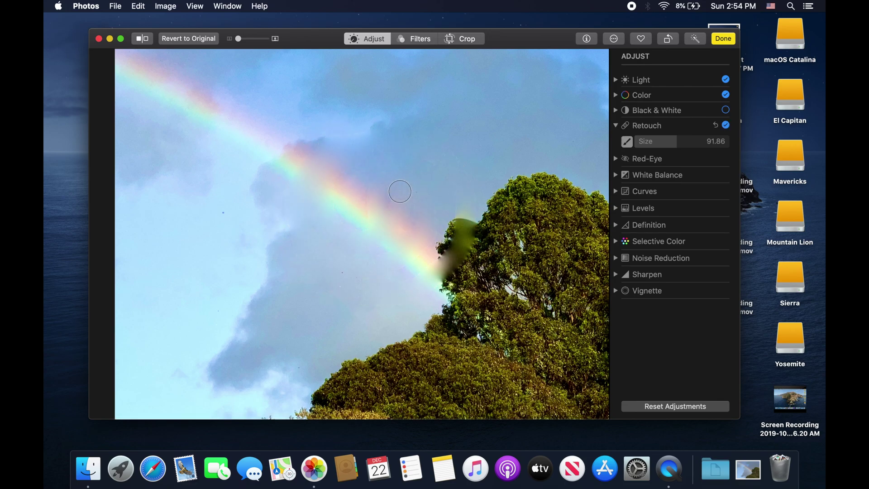
pyautogui.moveTo(401, 192)
pyautogui.mouseDown()
pyautogui.moveTo(215, 120)
pyautogui.moveTo(179, 214)
pyautogui.moveTo(326, 286)
pyautogui.moveTo(397, 188)
pyautogui.moveTo(210, 157)
pyautogui.moveTo(256, 190)
pyautogui.moveTo(621, 192)
pyautogui.mouseUp()
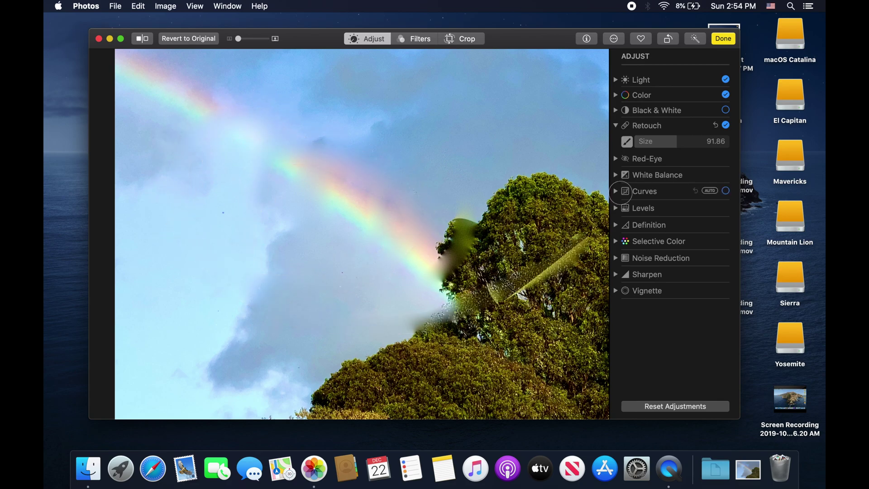
pyautogui.click(715, 129)
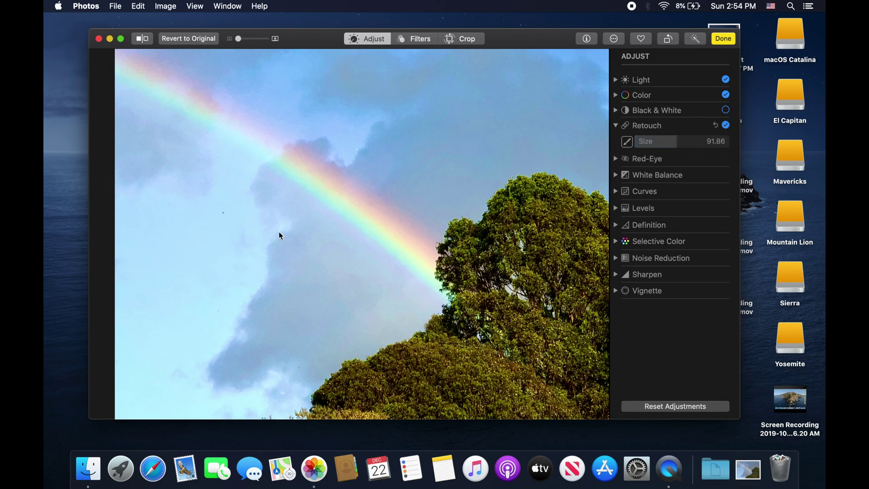
# Set the Retouch brush size to 46.91 and remove the small dark spot in the sky beneath the rainbow.
pyautogui.moveTo(660, 141)
pyautogui.mouseDown()
pyautogui.moveTo(682, 142)
pyautogui.moveTo(656, 146)
pyautogui.mouseUp()
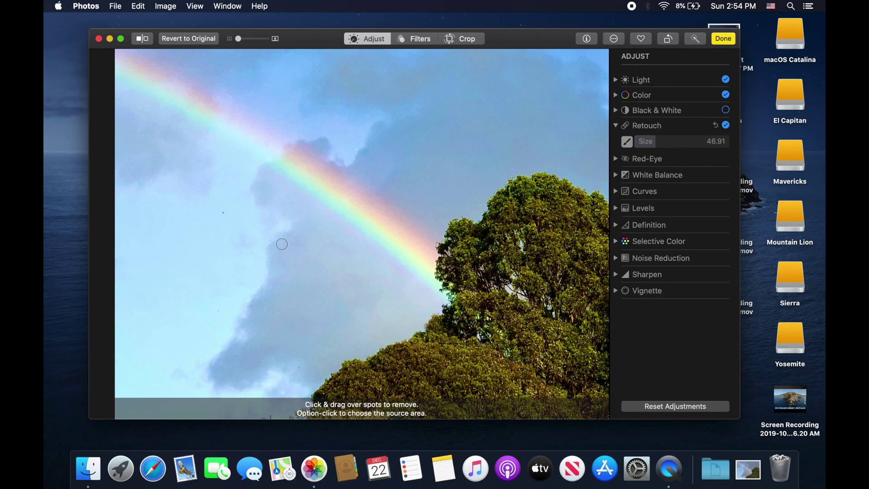
pyautogui.click(224, 215)
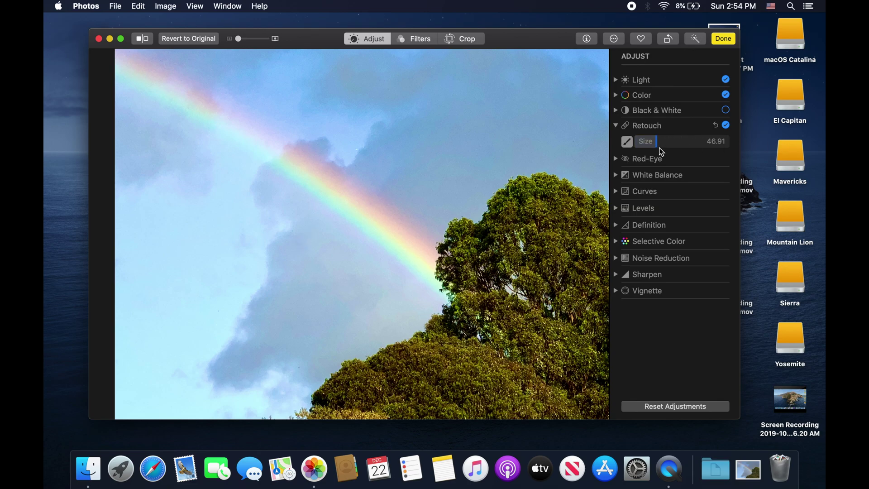
pyautogui.click(617, 126)
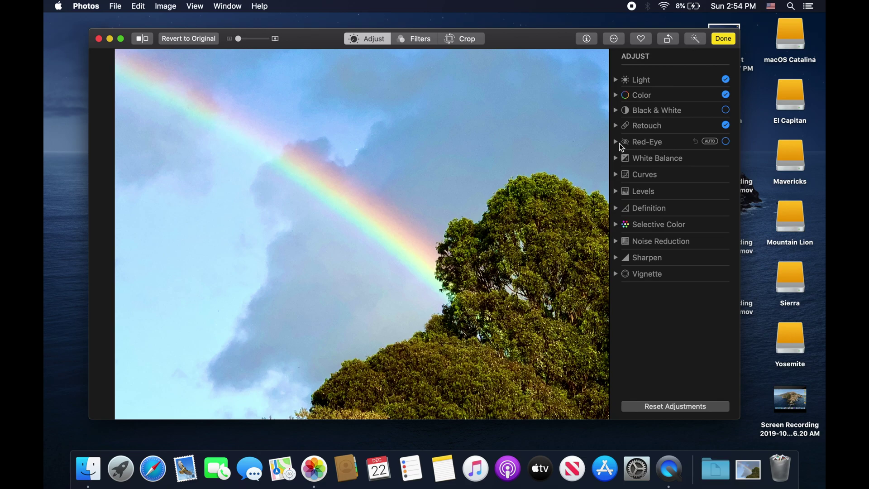
# Set the Red-Eye brush size to 47.01 and apply the correction on the middle of the rainbow.
pyautogui.click(616, 142)
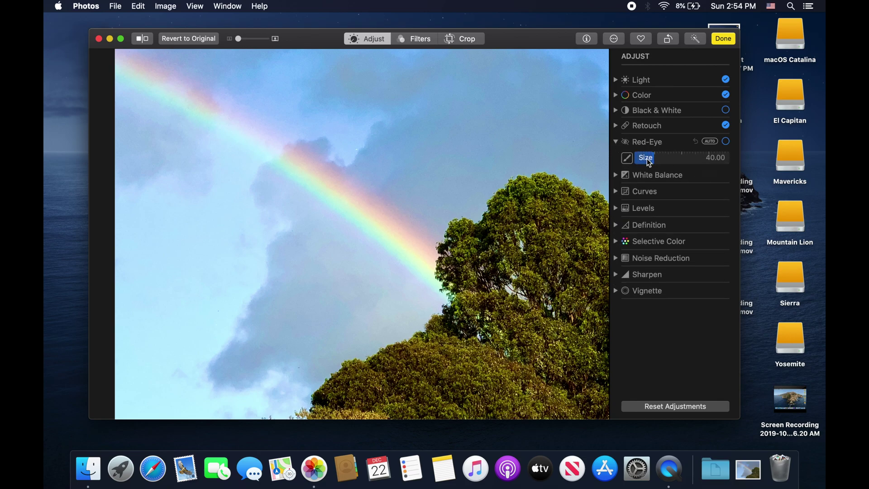
pyautogui.moveTo(649, 162); pyautogui.dragTo(658, 159)
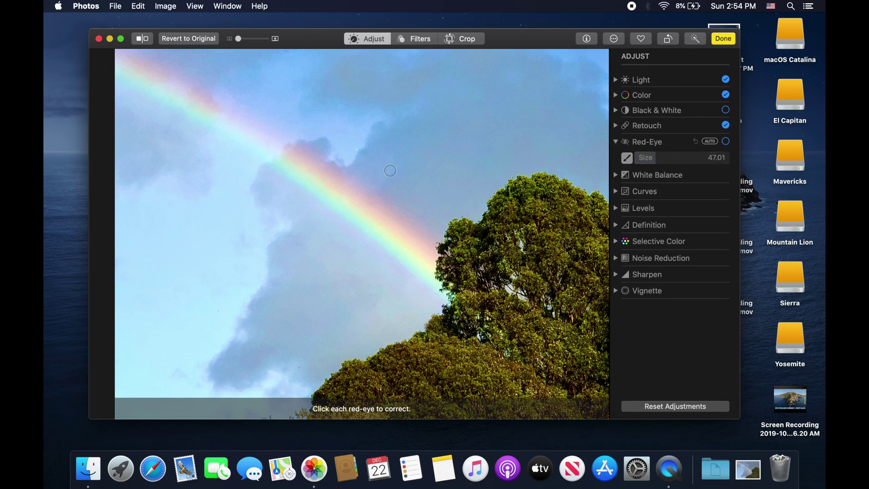
pyautogui.moveTo(316, 147); pyautogui.dragTo(340, 181)
pyautogui.click(615, 142)
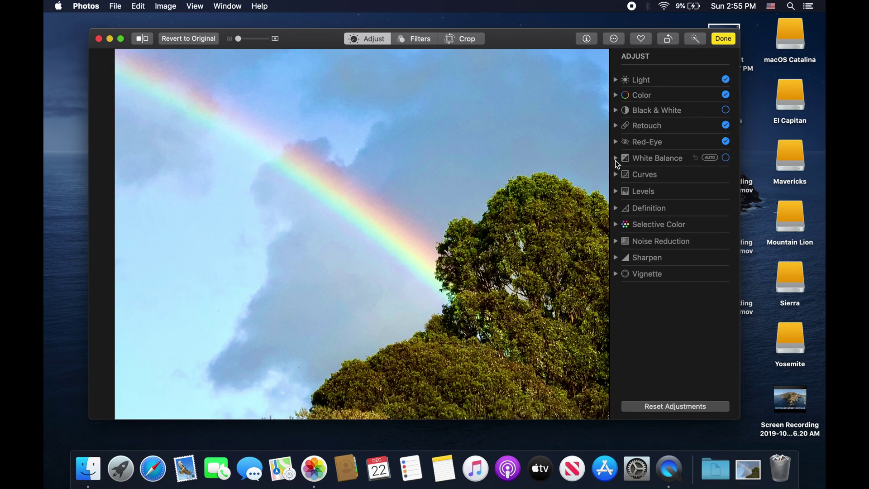
# Adjust the White Balance warmth, keeping the Neutral Gray mode.
pyautogui.click(616, 159)
pyautogui.moveTo(675, 188)
pyautogui.mouseDown()
pyautogui.moveTo(620, 189)
pyautogui.moveTo(743, 195)
pyautogui.moveTo(670, 194)
pyautogui.moveTo(677, 198)
pyautogui.mouseUp()
pyautogui.click(688, 175)
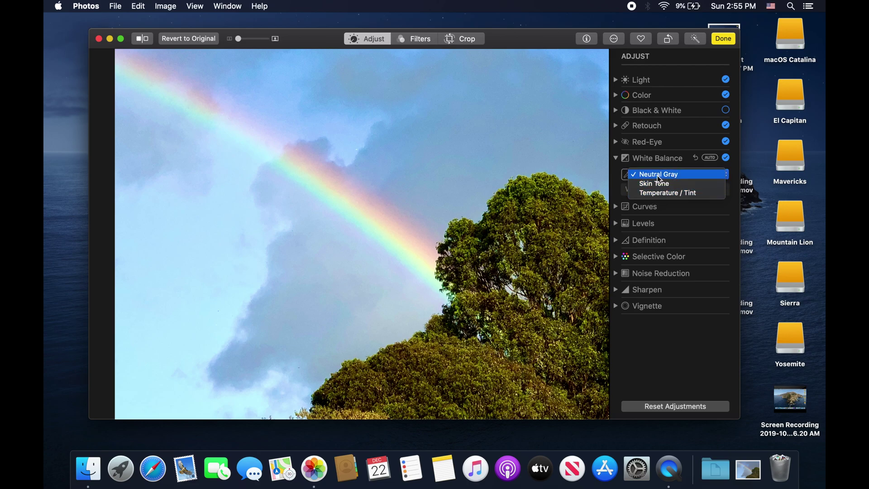
pyautogui.click(616, 157)
pyautogui.click(616, 157)
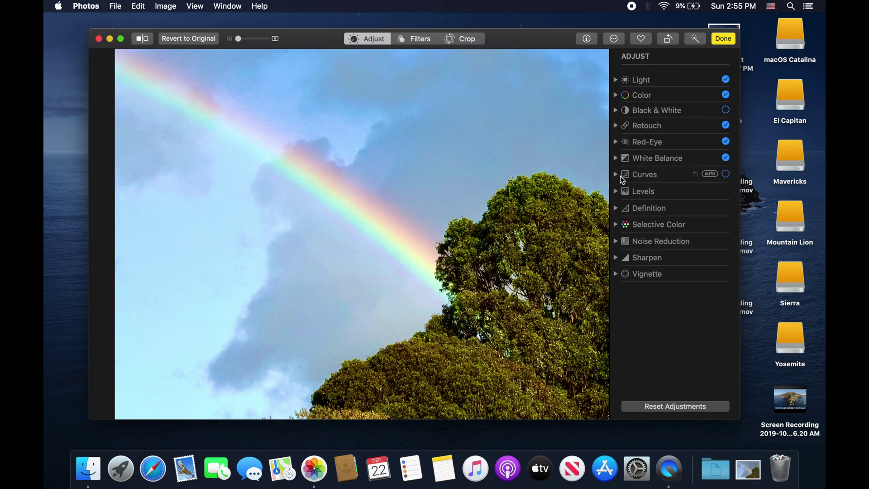
# Try darkening the photo by pulling the RGB curve down toward the highlights, and reset the Curves adjustment.
pyautogui.click(616, 175)
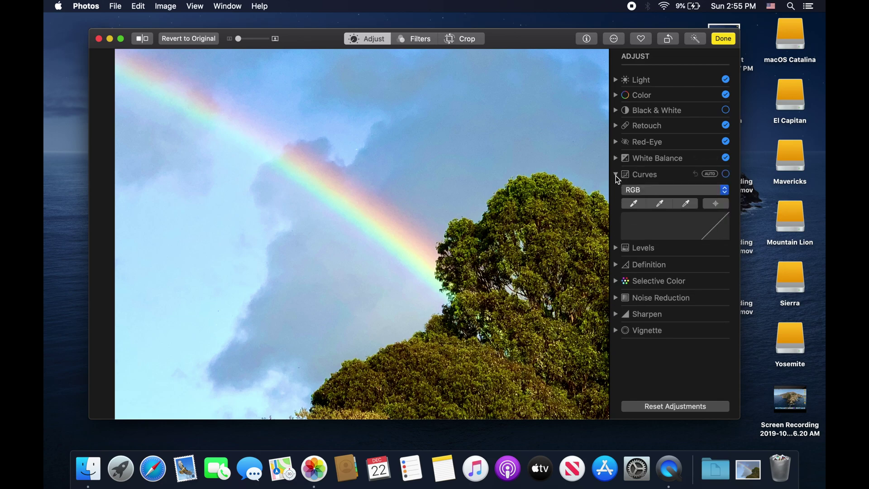
pyautogui.click(694, 190)
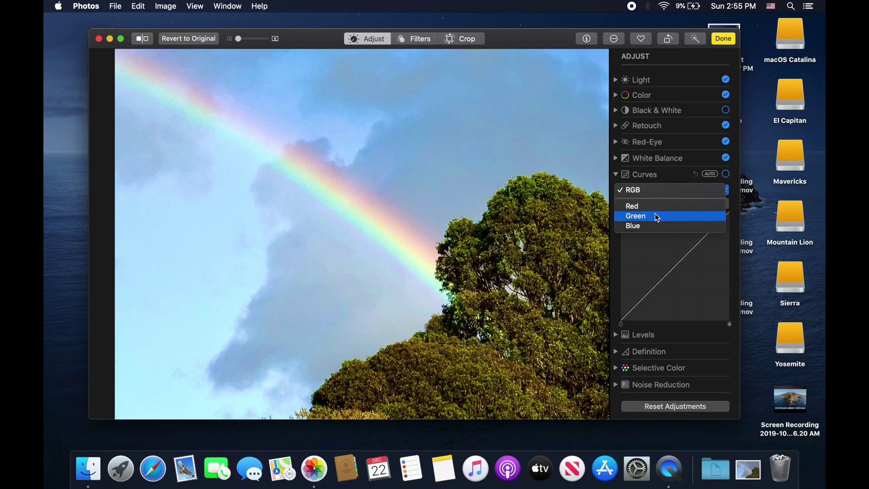
pyautogui.click(639, 207)
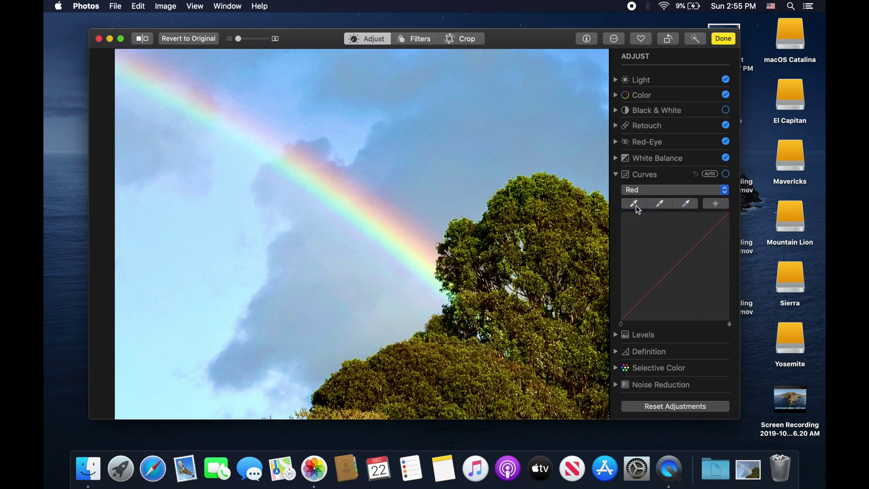
pyautogui.click(638, 190)
pyautogui.click(637, 175)
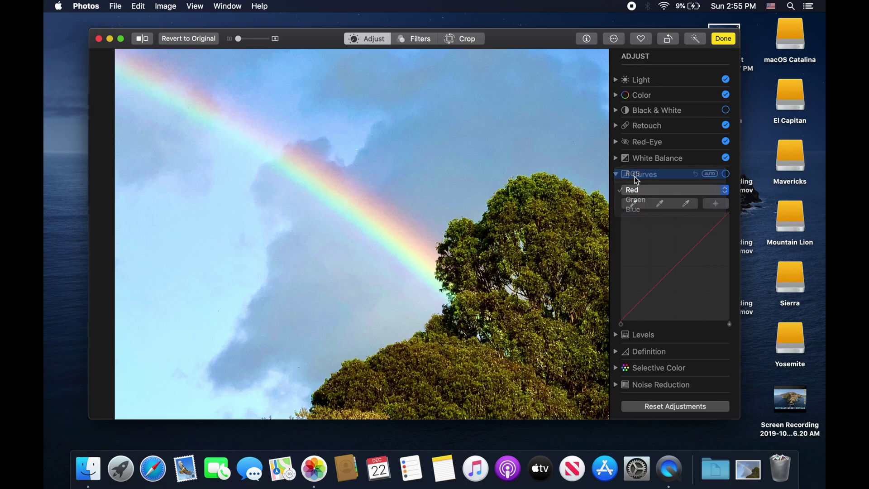
pyautogui.moveTo(680, 264); pyautogui.dragTo(722, 253)
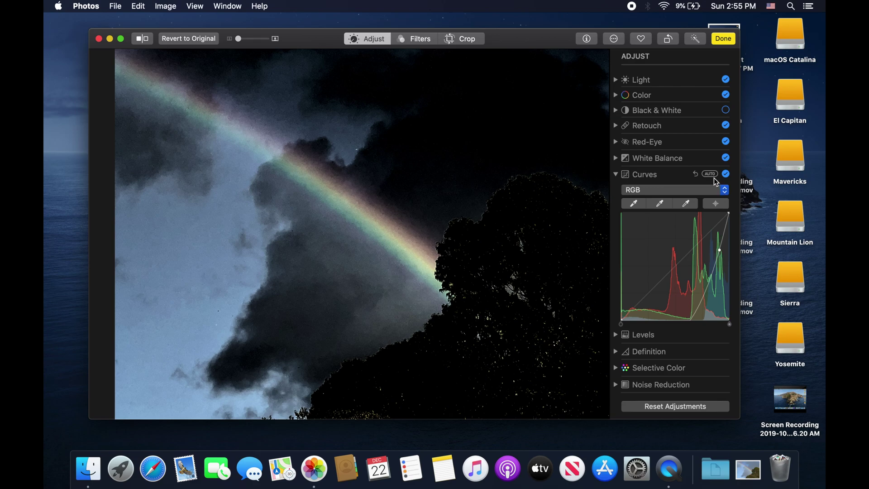
pyautogui.click(698, 176)
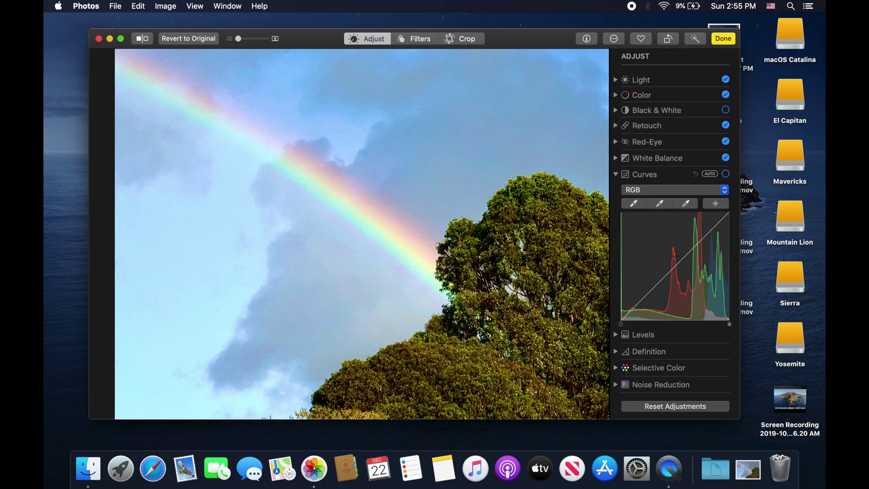
# Try raising the middle of the Green channel's curve, and reset the Curves adjustment.
pyautogui.click(635, 191)
pyautogui.click(637, 217)
pyautogui.moveTo(676, 258)
pyautogui.mouseDown()
pyautogui.moveTo(711, 306)
pyautogui.moveTo(633, 224)
pyautogui.moveTo(648, 293)
pyautogui.moveTo(688, 256)
pyautogui.moveTo(701, 215)
pyautogui.moveTo(654, 265)
pyautogui.moveTo(702, 287)
pyautogui.moveTo(668, 235)
pyautogui.moveTo(665, 266)
pyautogui.mouseUp()
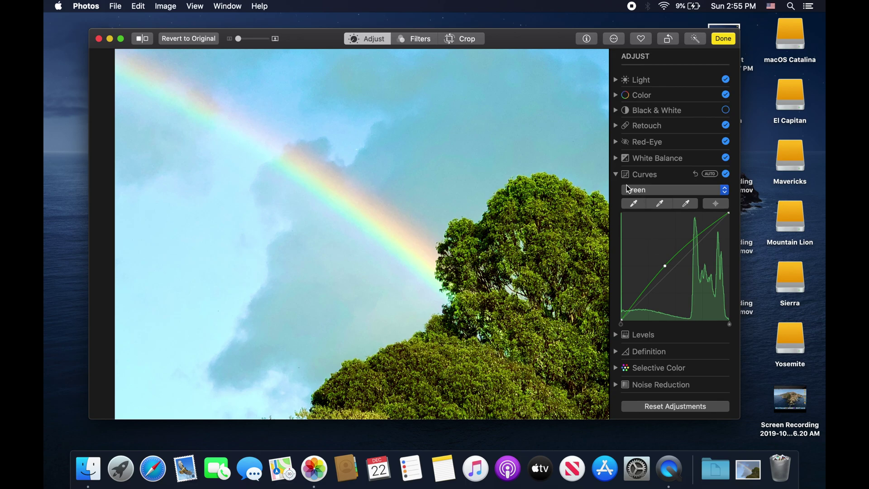
pyautogui.click(695, 173)
pyautogui.click(616, 175)
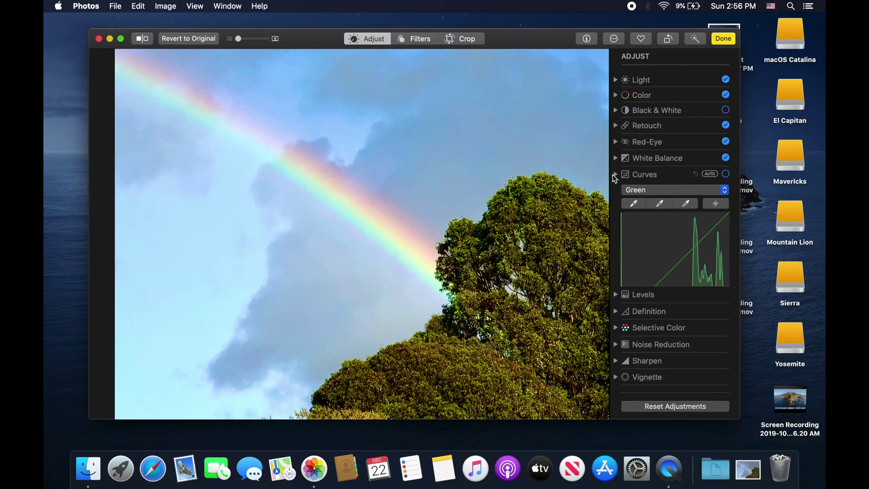
# In the RGB Levels, shift the midtone handle strongly toward the highlights and bring it back toward the middle.
pyautogui.click(616, 192)
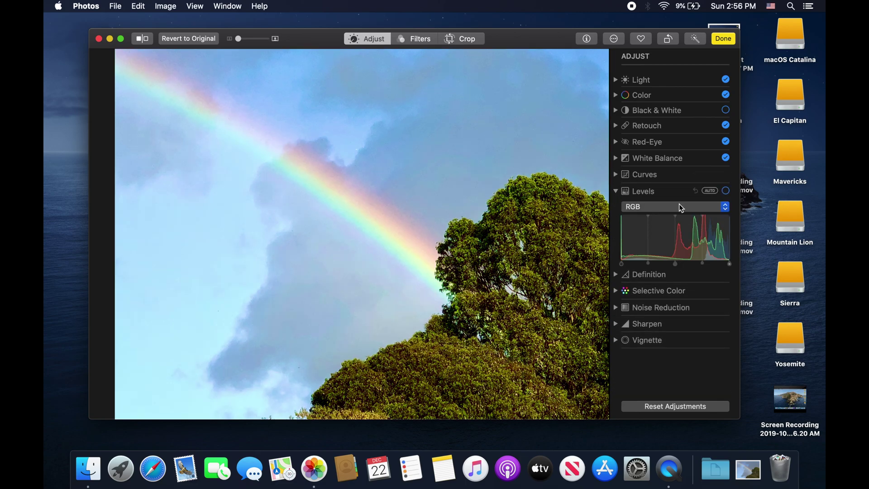
pyautogui.click(693, 207)
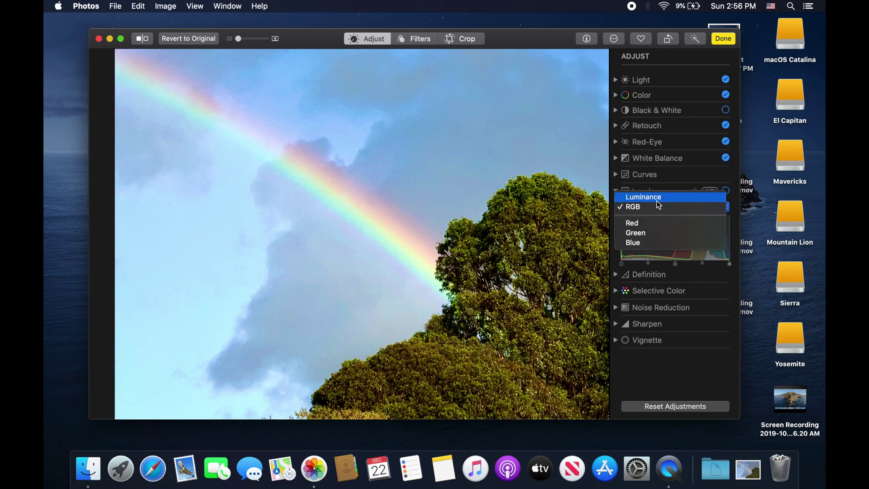
pyautogui.click(643, 207)
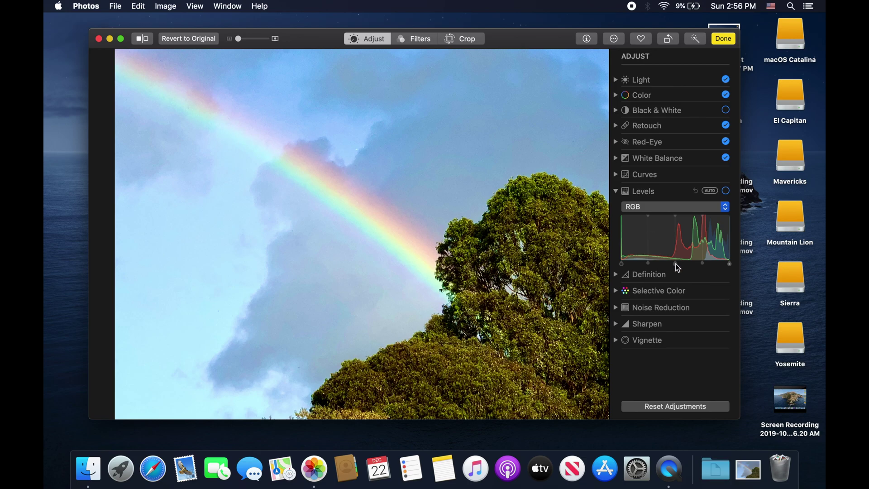
pyautogui.moveTo(678, 267); pyautogui.dragTo(716, 275)
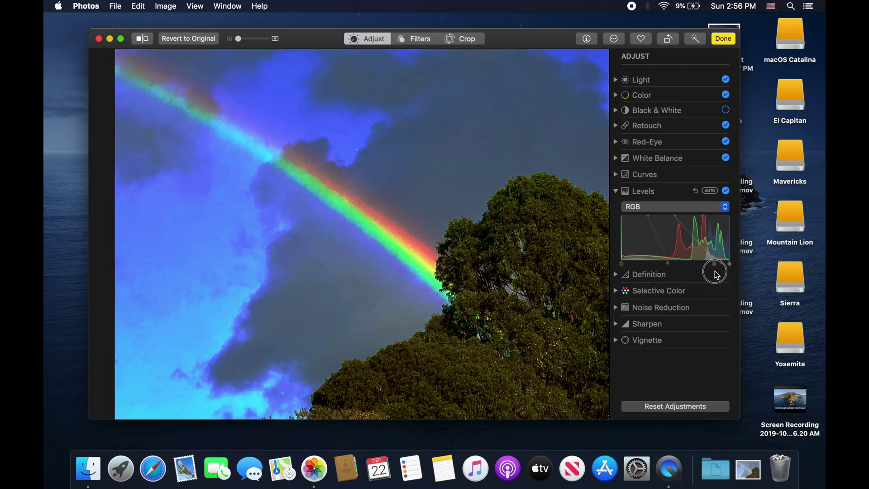
pyautogui.moveTo(712, 274); pyautogui.dragTo(660, 267)
pyautogui.click(616, 191)
# Apply the Definition adjustment by varying its Amount and bringing it back down to the minimum.
pyautogui.click(618, 208)
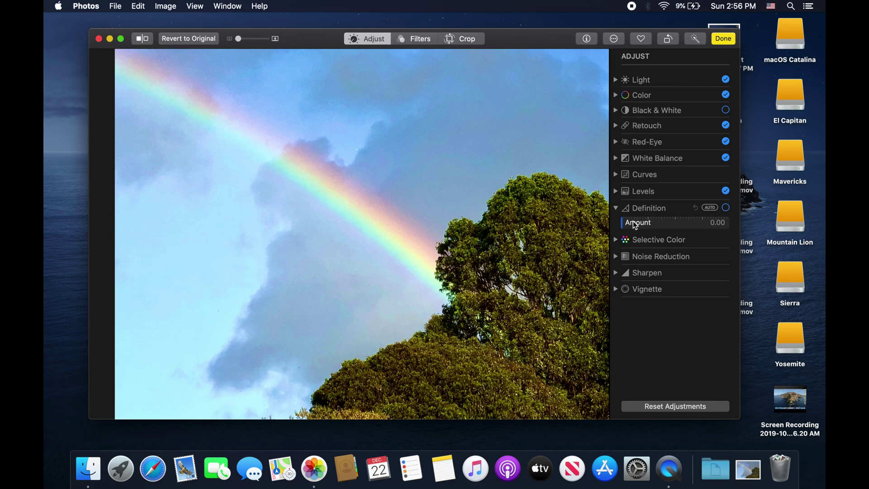
pyautogui.moveTo(636, 225); pyautogui.dragTo(615, 226)
pyautogui.click(616, 208)
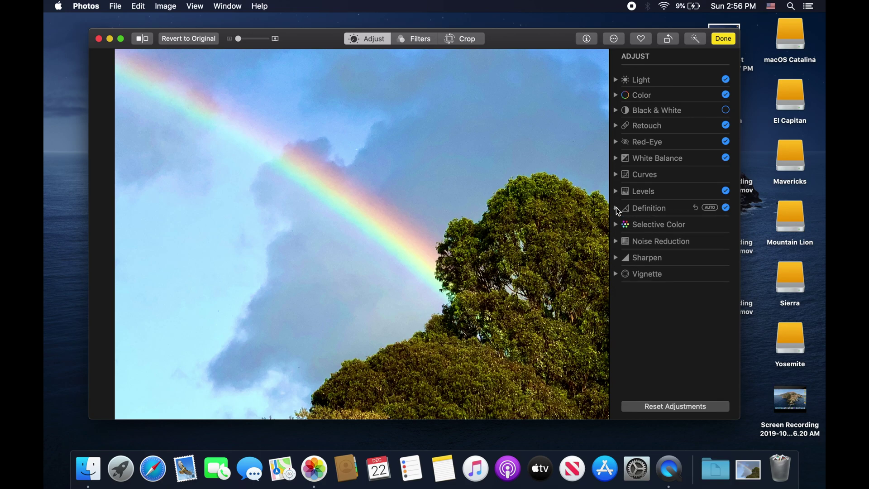
# Set the red range in Selective Color to Hue 17.41, Saturation 4.22 and Luminance 70.00.
pyautogui.click(616, 226)
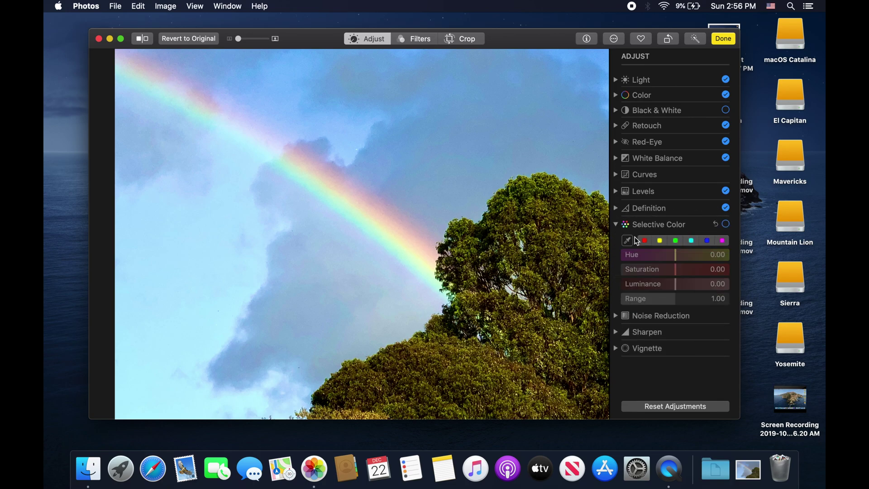
pyautogui.click(662, 243)
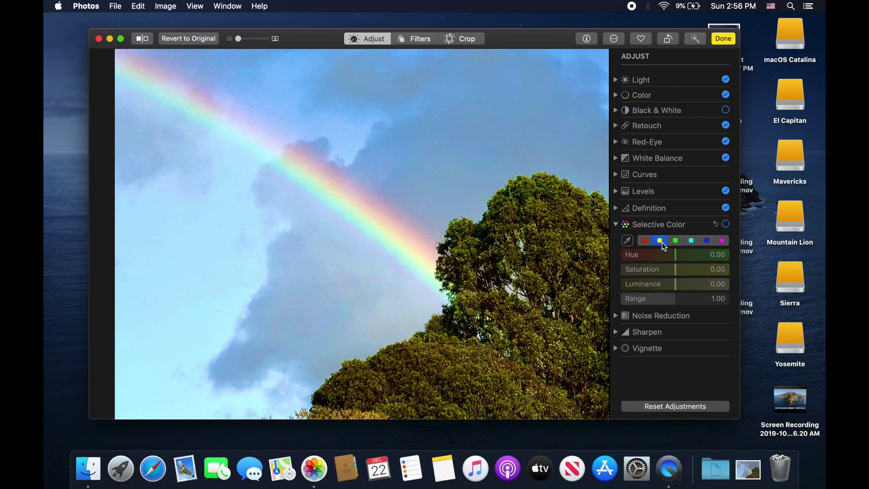
pyautogui.click(648, 243)
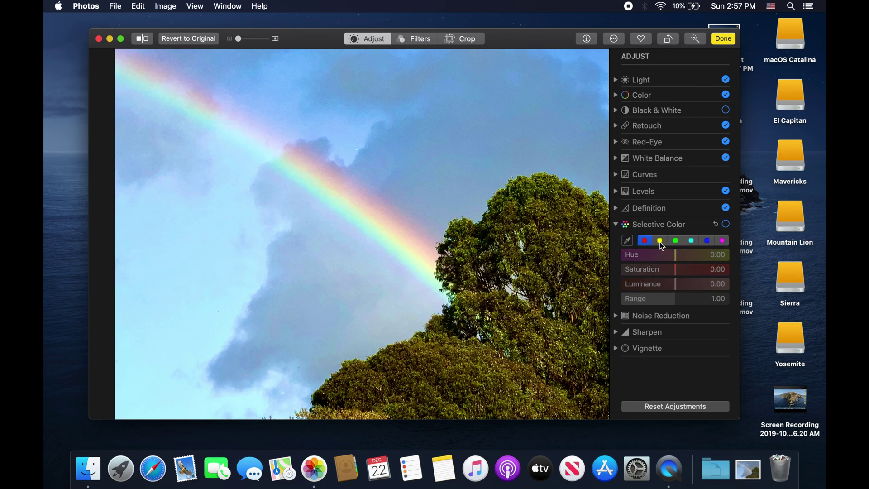
pyautogui.moveTo(677, 283); pyautogui.dragTo(727, 286)
pyautogui.moveTo(677, 270); pyautogui.dragTo(779, 252)
pyautogui.click(661, 243)
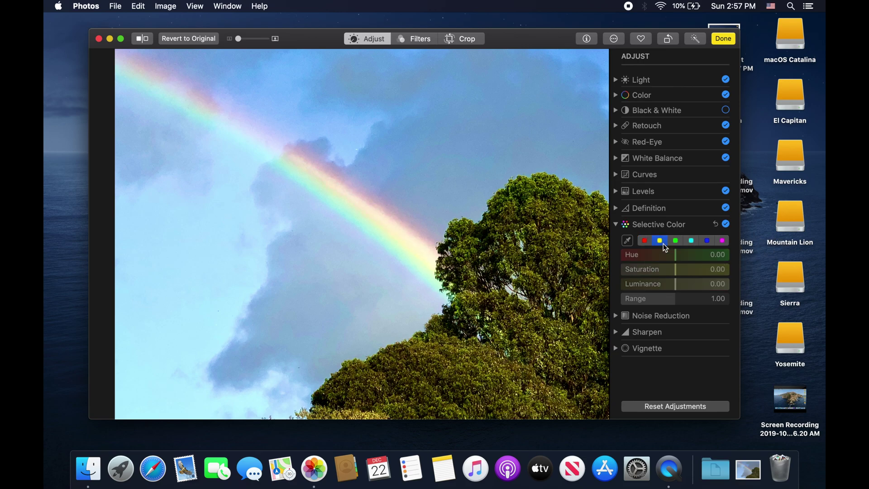
pyautogui.click(693, 242)
pyautogui.click(722, 241)
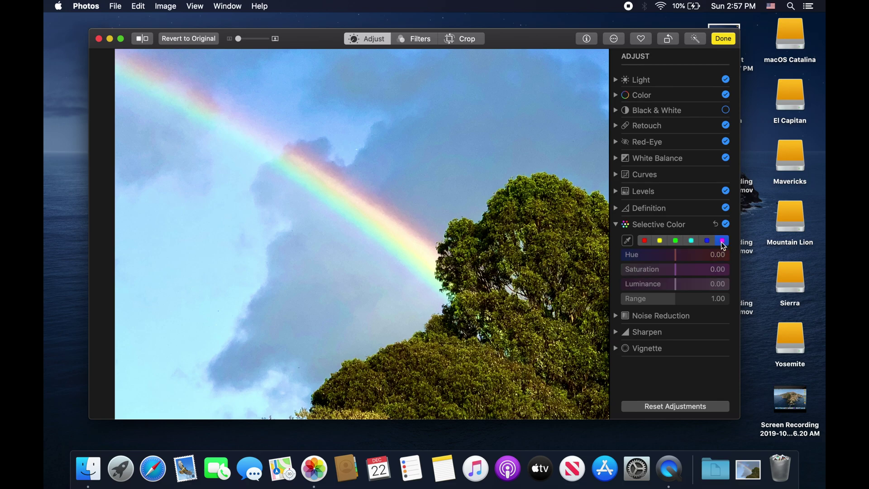
# Replace the red range in Selective Color with a custom hue sampled from the trees, and increase its Saturation.
pyautogui.click(645, 240)
pyautogui.click(628, 242)
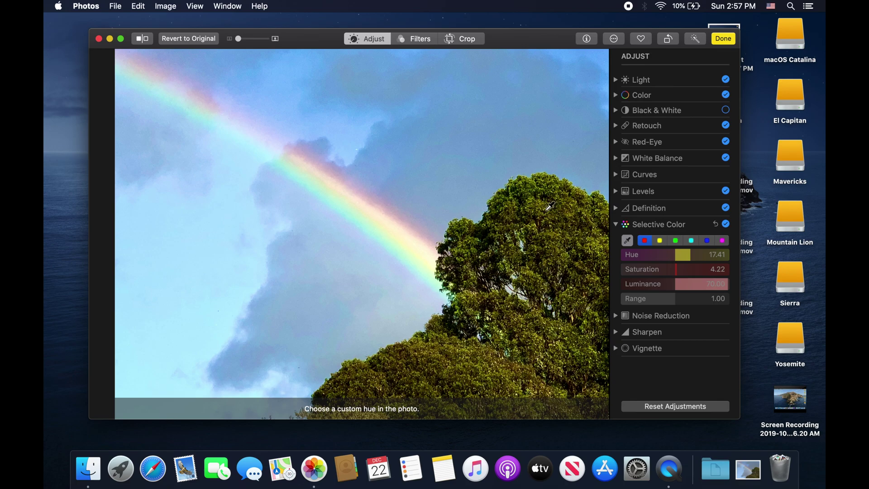
pyautogui.click(434, 356)
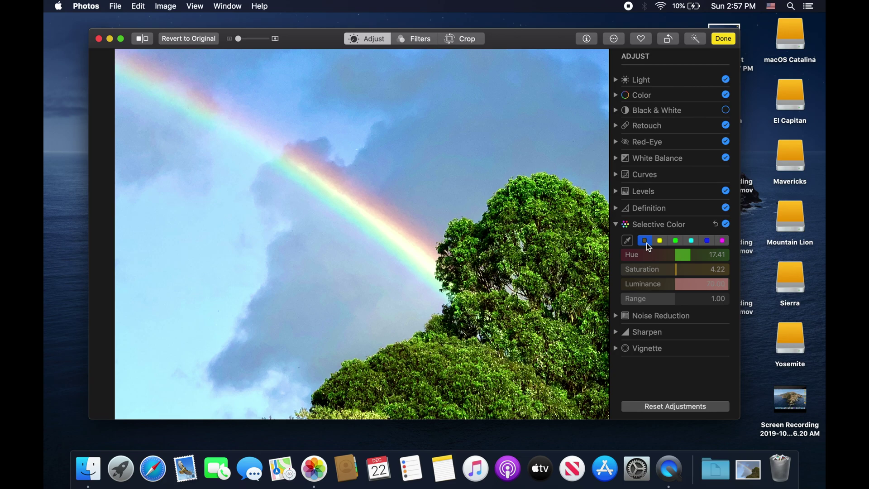
pyautogui.moveTo(677, 269); pyautogui.dragTo(697, 271)
pyautogui.click(616, 224)
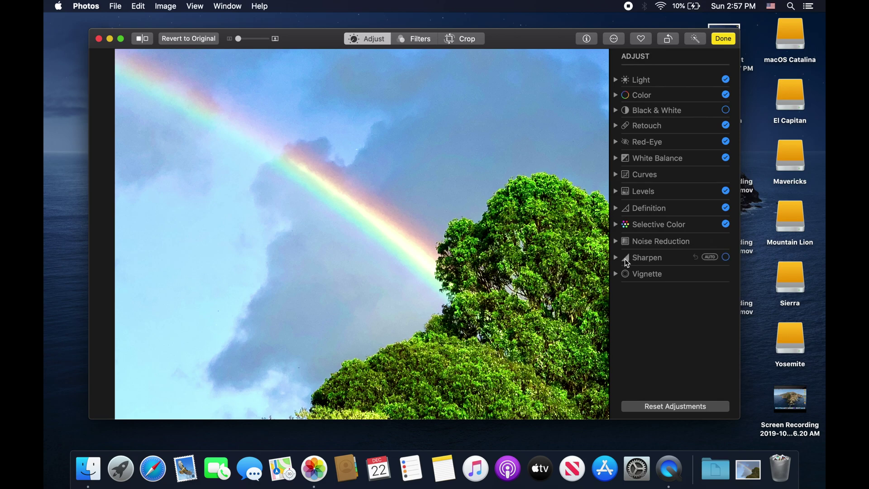
# Try the Noise Reduction adjustment by raising its Amount to 2.00 and bringing it back down to 0.00.
pyautogui.click(616, 241)
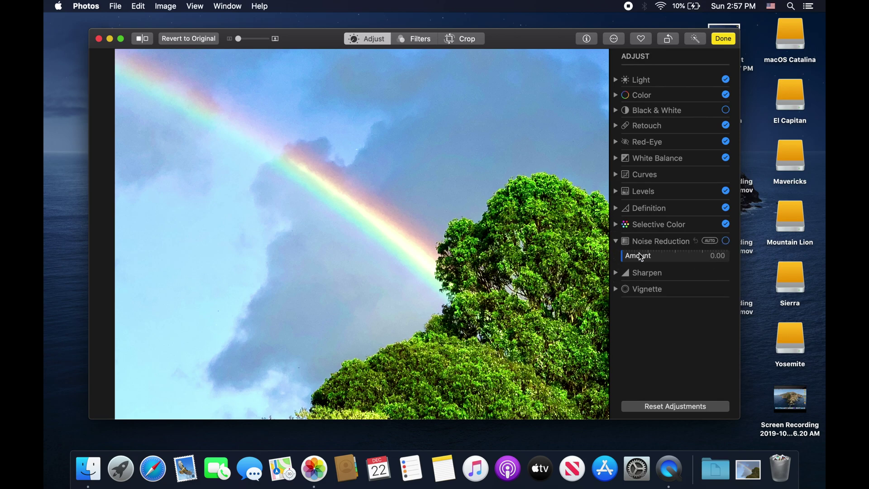
pyautogui.moveTo(627, 257); pyautogui.dragTo(732, 263)
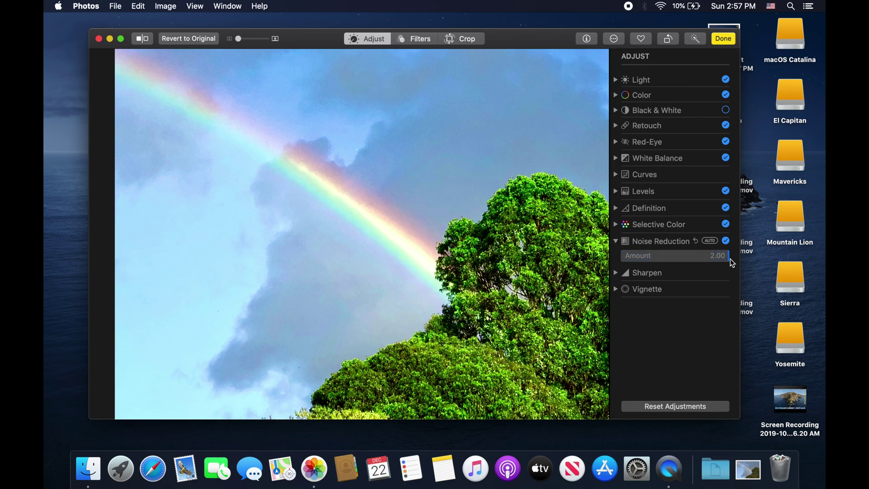
pyautogui.moveTo(730, 256); pyautogui.dragTo(601, 257)
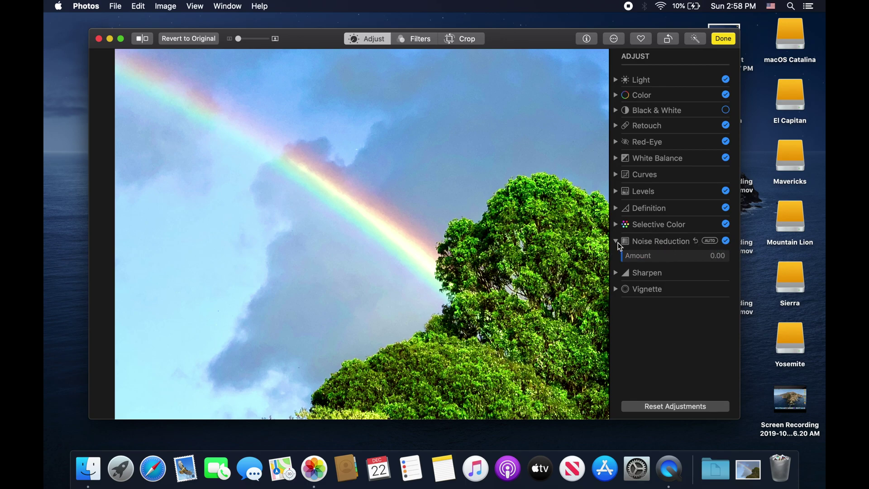
pyautogui.moveTo(631, 255); pyautogui.dragTo(646, 259)
pyautogui.click(615, 242)
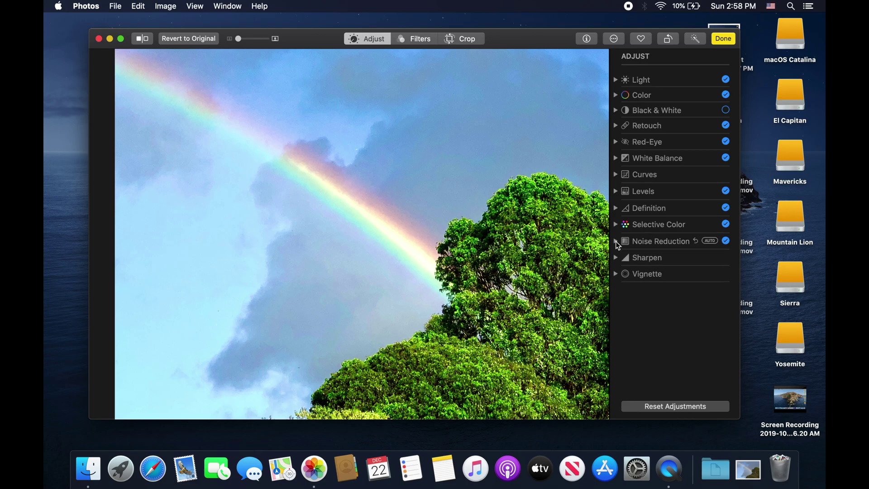
# Sharpen the photo with an Intensity of 0.83.
pyautogui.click(616, 257)
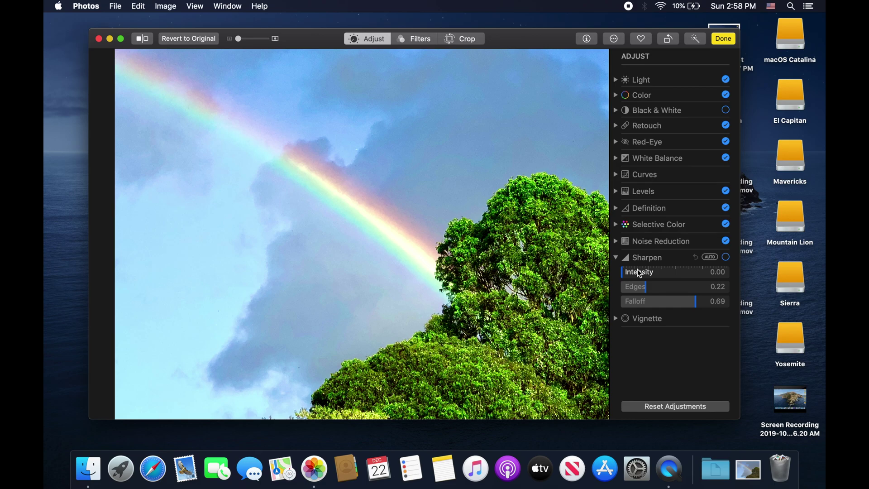
pyautogui.moveTo(638, 269); pyautogui.dragTo(710, 272)
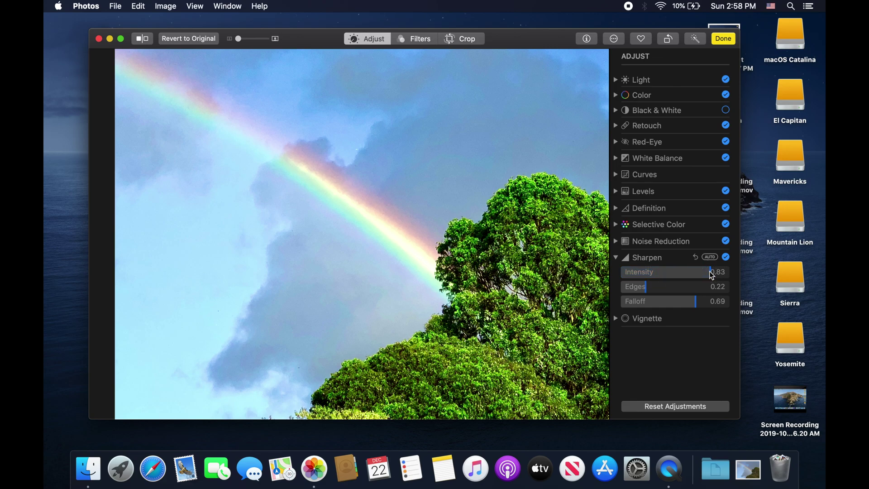
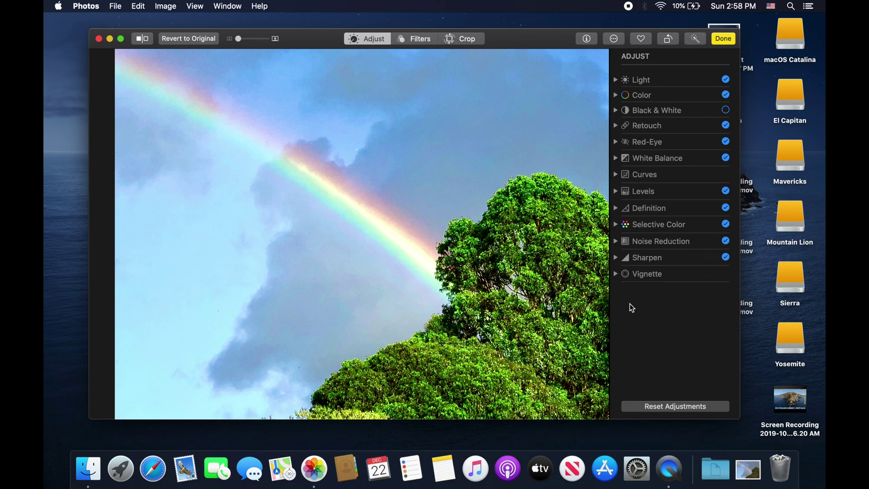
# Add a vignette to the photo with Strength 0.46 and Radius 0.86.
pyautogui.click(616, 274)
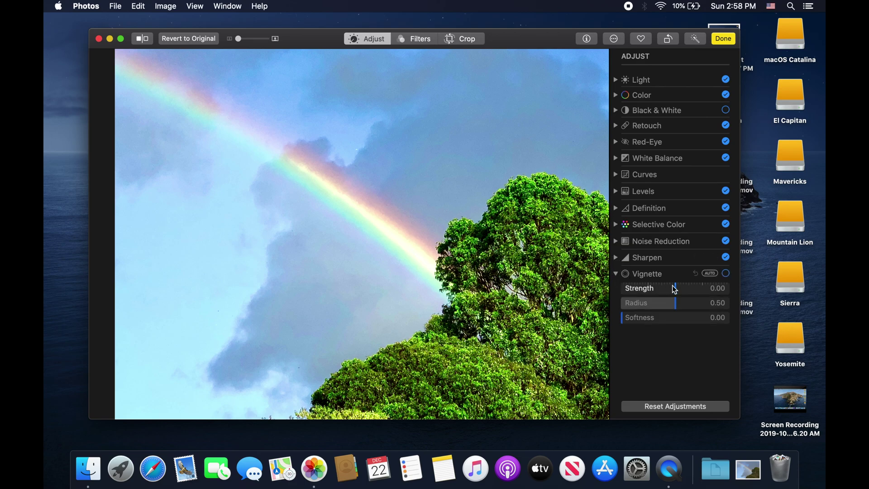
pyautogui.moveTo(677, 290); pyautogui.dragTo(726, 309)
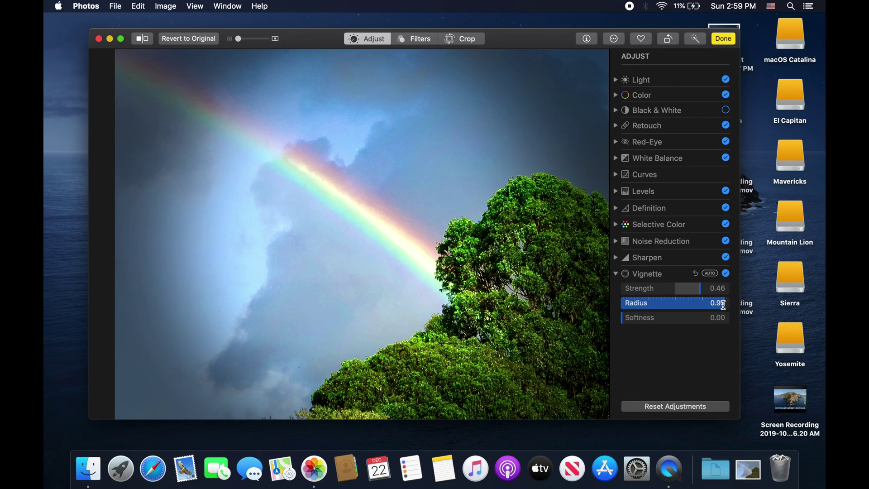
pyautogui.doubleClick(718, 303)
pyautogui.moveTo(625, 322)
pyautogui.mouseDown()
pyautogui.moveTo(724, 323)
pyautogui.moveTo(623, 321)
pyautogui.mouseUp()
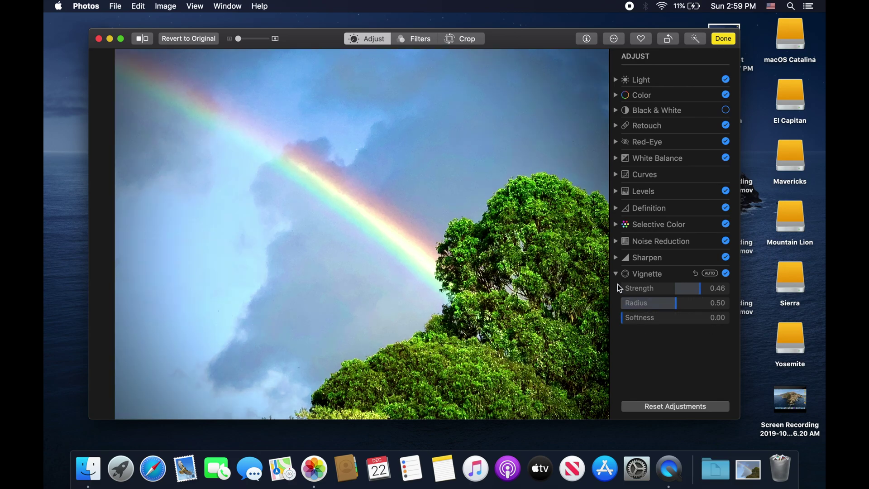
pyautogui.click(721, 304)
pyautogui.click(716, 304)
pyautogui.write('.86')
pyautogui.press('Return')
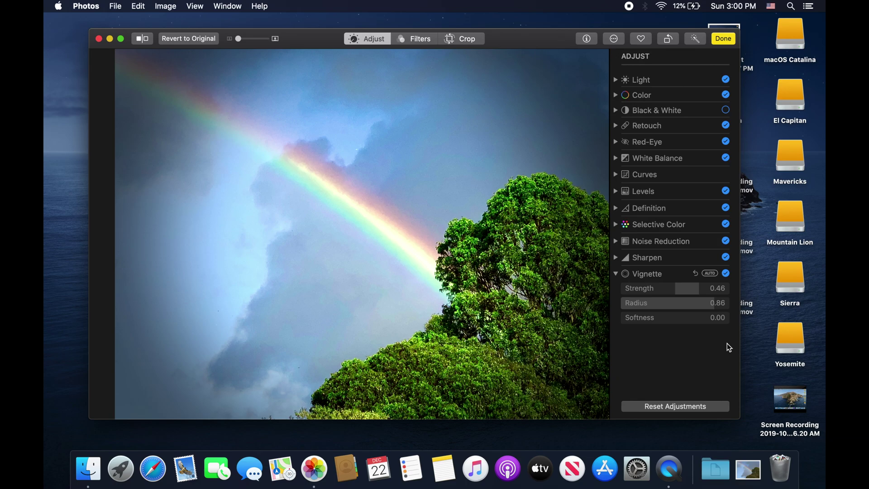
pyautogui.click(617, 273)
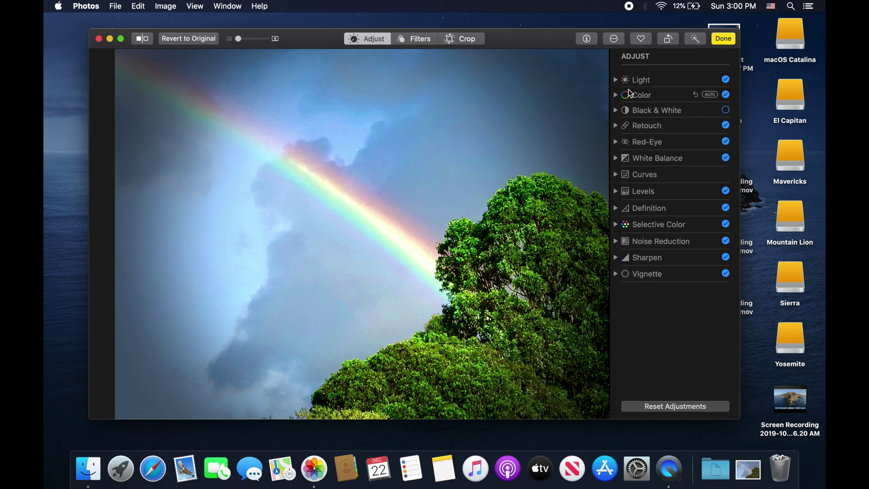
# Enlarge the Retouch brush size to about 175.
pyautogui.click(615, 126)
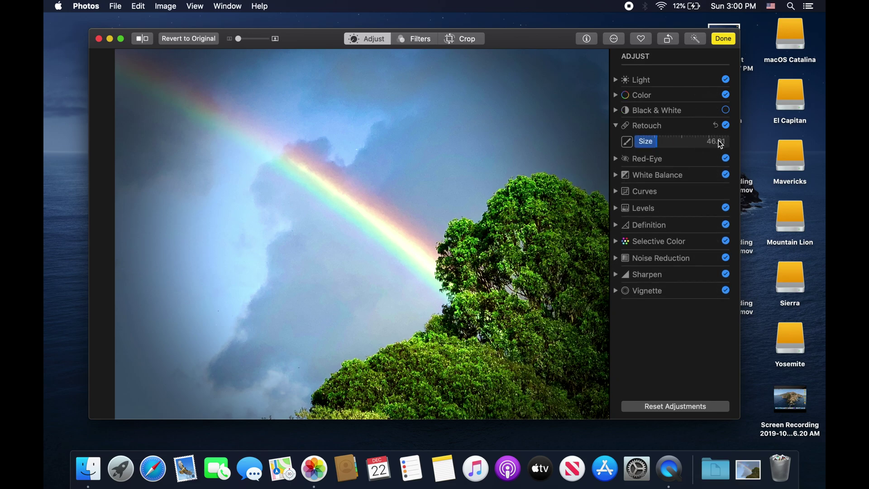
pyautogui.moveTo(717, 143)
pyautogui.mouseDown()
pyautogui.moveTo(707, 143)
pyautogui.moveTo(726, 143)
pyautogui.mouseUp()
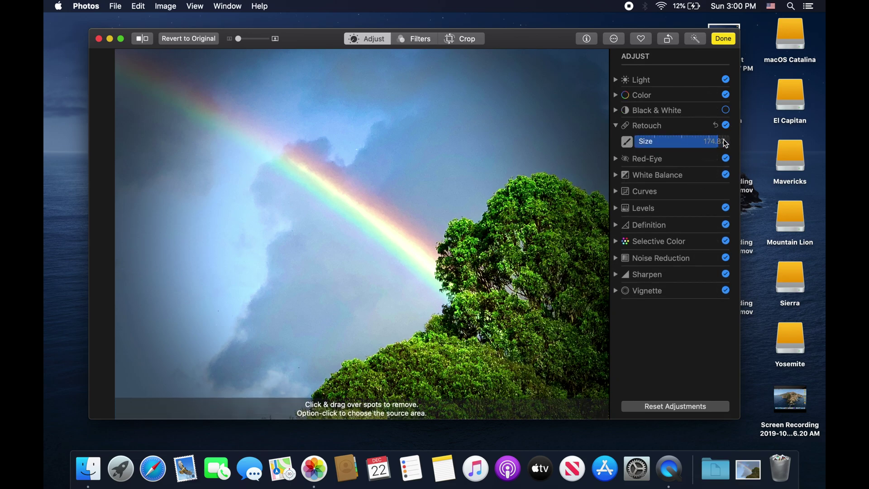
pyautogui.click(616, 126)
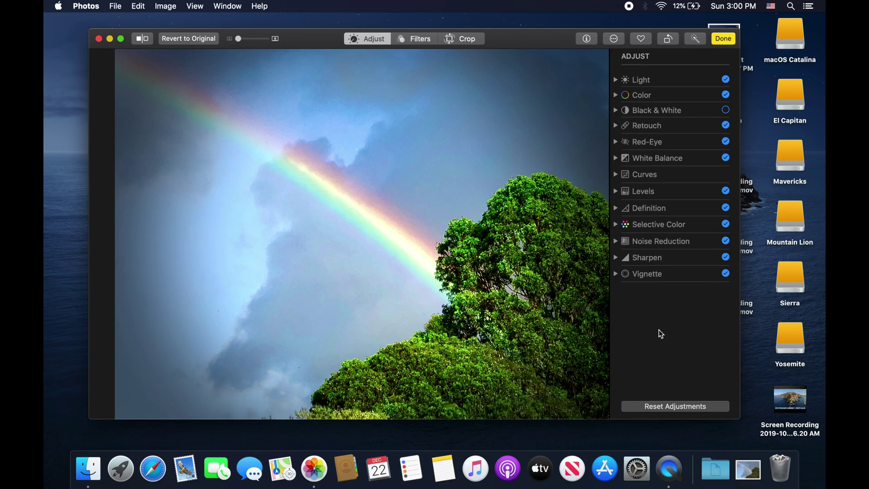
# Reset all adjustments and revert the rainbow photo to its original state.
pyautogui.click(675, 406)
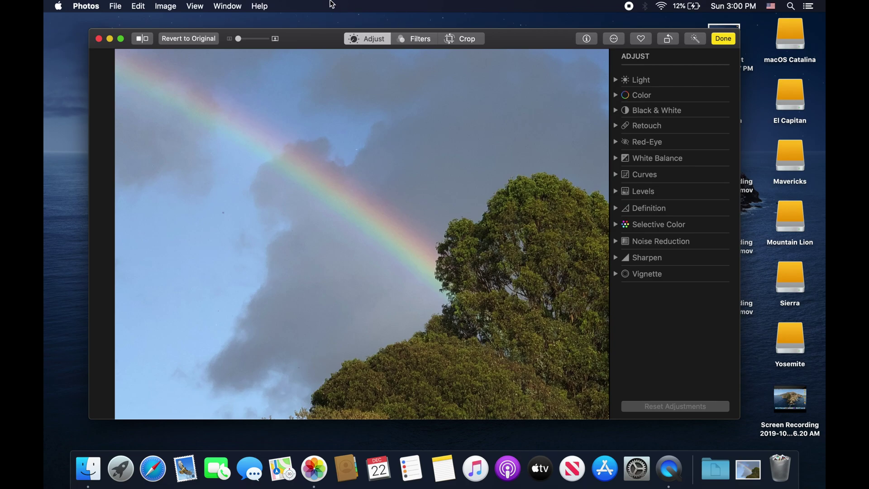
pyautogui.click(196, 43)
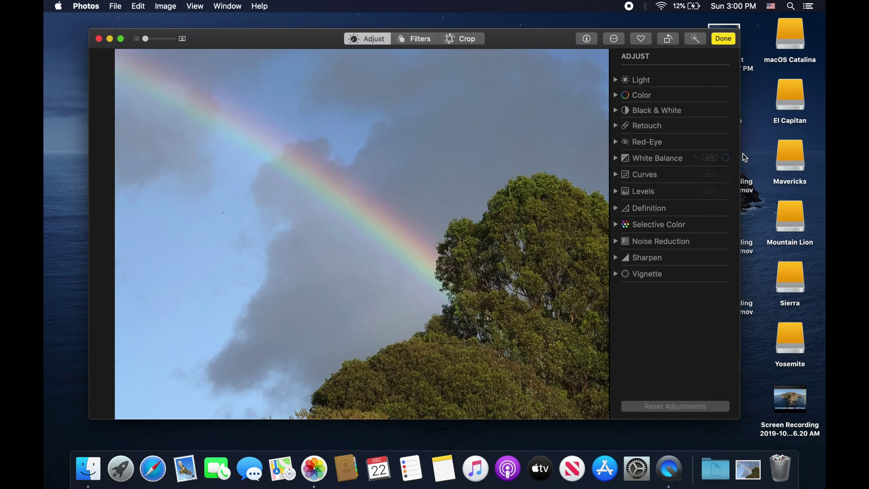
# Turn on the Red-Eye and Black & White adjustments, and revert the photo to the original again.
pyautogui.click(724, 145)
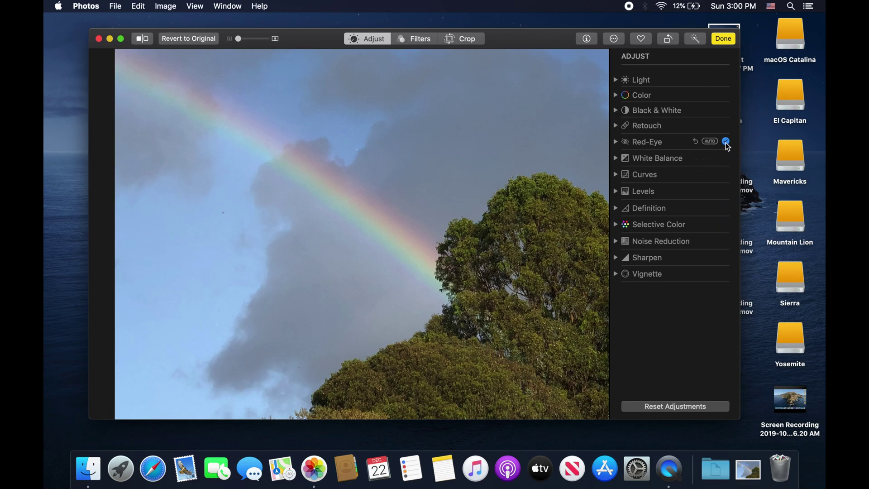
pyautogui.click(727, 111)
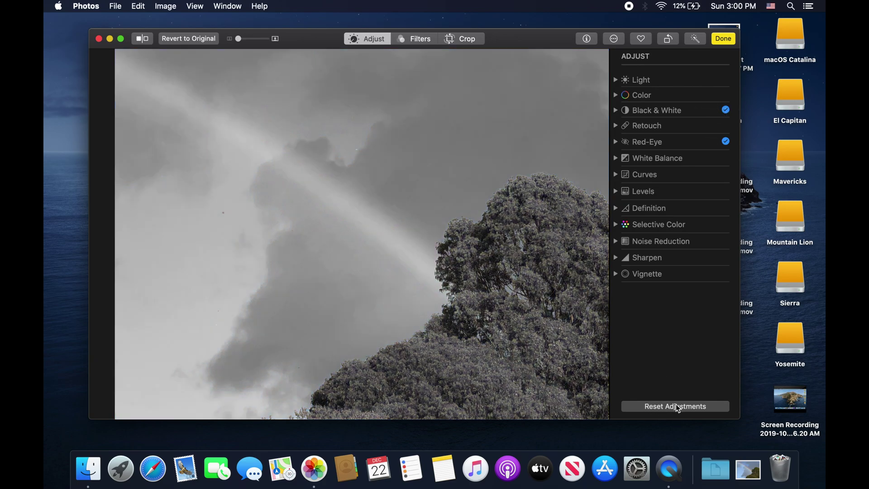
pyautogui.click(190, 41)
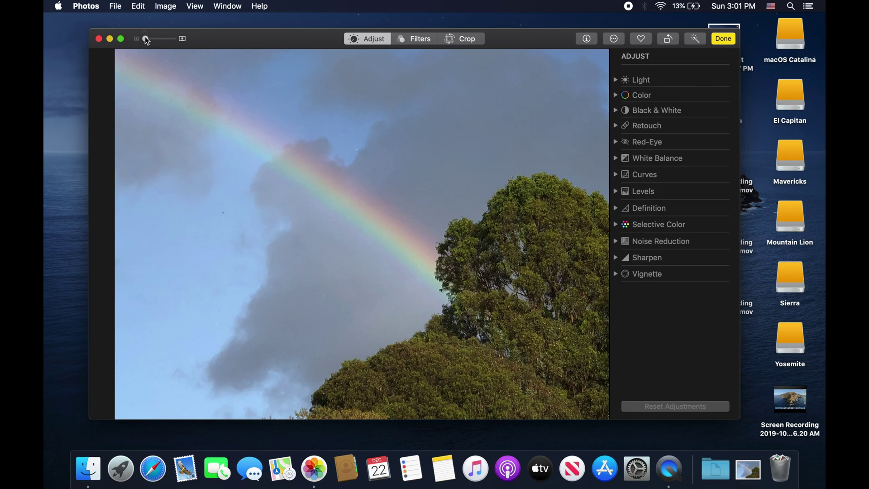
# Examine the rainbow, sky and trees at maximum magnification, and return to the full view of the photo.
pyautogui.moveTo(146, 40); pyautogui.dragTo(198, 43)
pyautogui.hscroll(10, 265, 288)
pyautogui.scroll(-8, 264, 288)
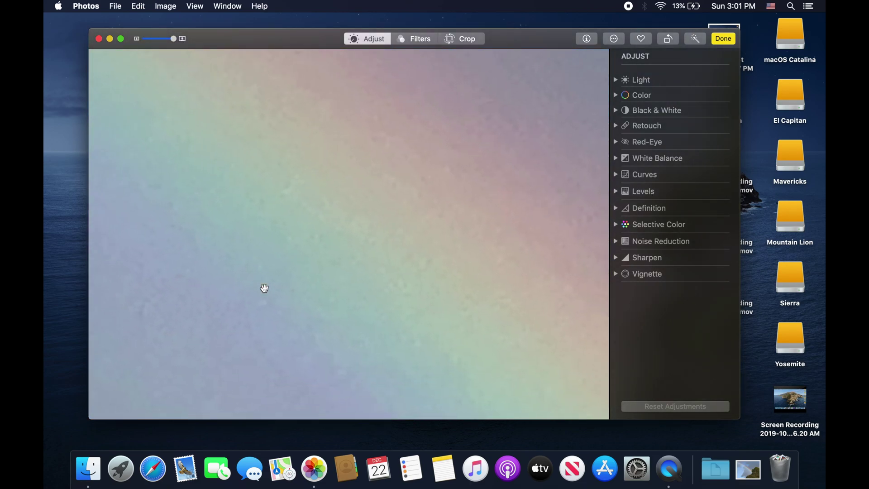
pyautogui.scroll(-3, 264, 288)
pyautogui.scroll(8, 265, 288)
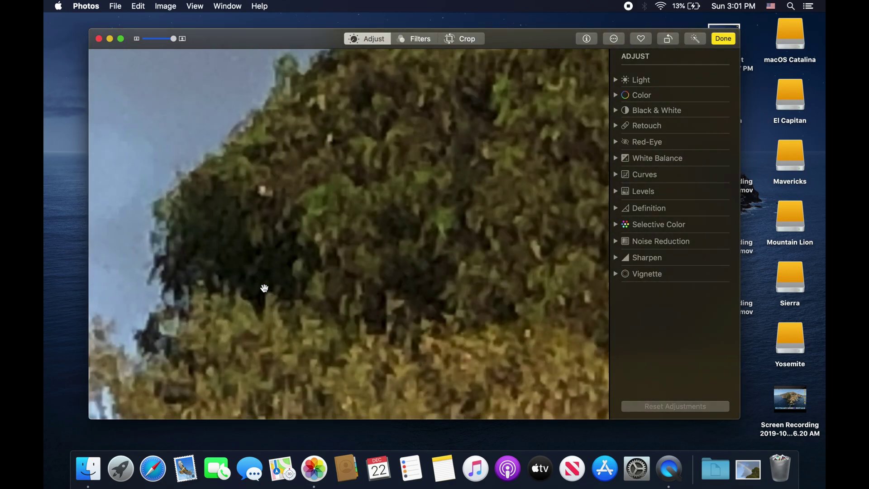
pyautogui.scroll(-12, 264, 289)
pyautogui.scroll(5, 264, 288)
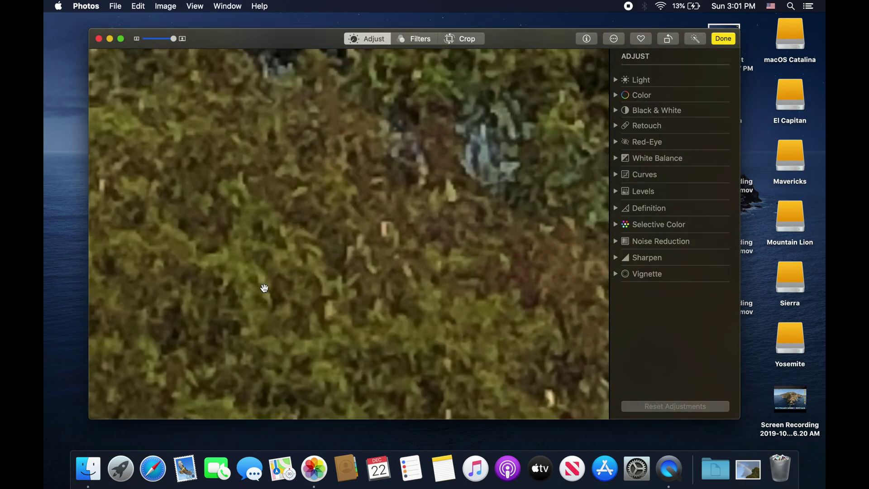
pyautogui.scroll(10, 265, 288)
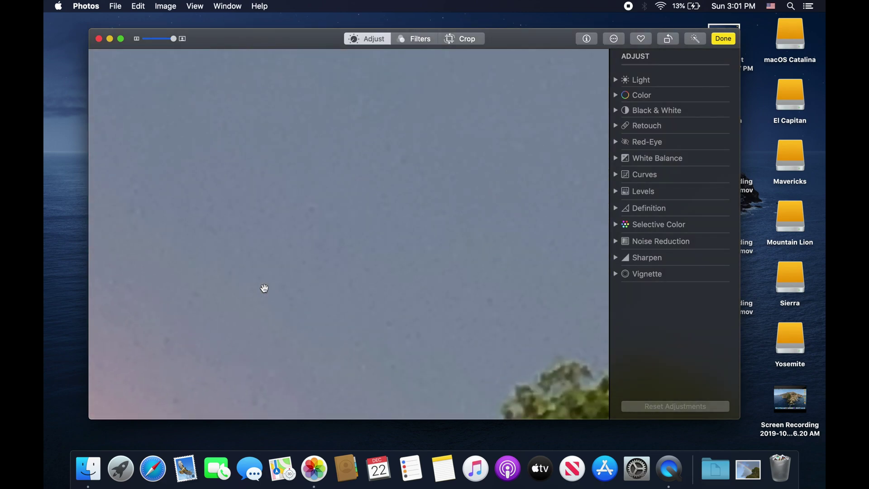
pyautogui.scroll(-5, 264, 288)
pyautogui.scroll(-5, 392, 242)
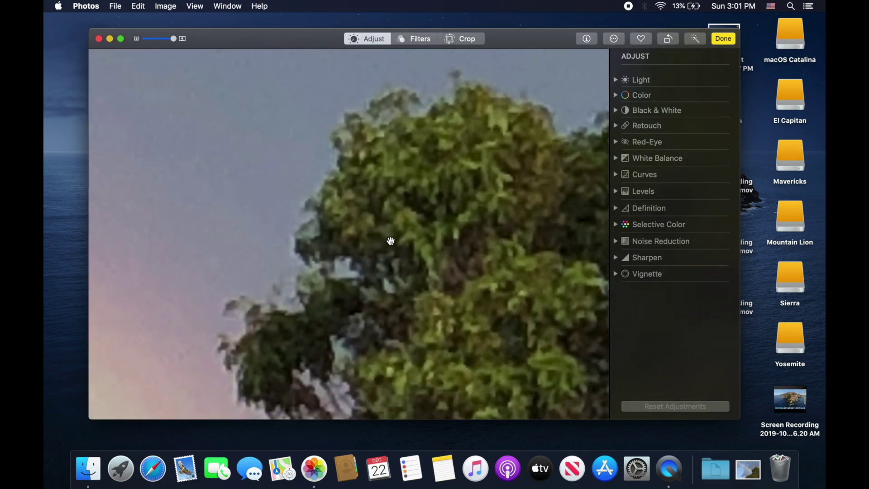
pyautogui.moveTo(174, 39); pyautogui.dragTo(145, 39)
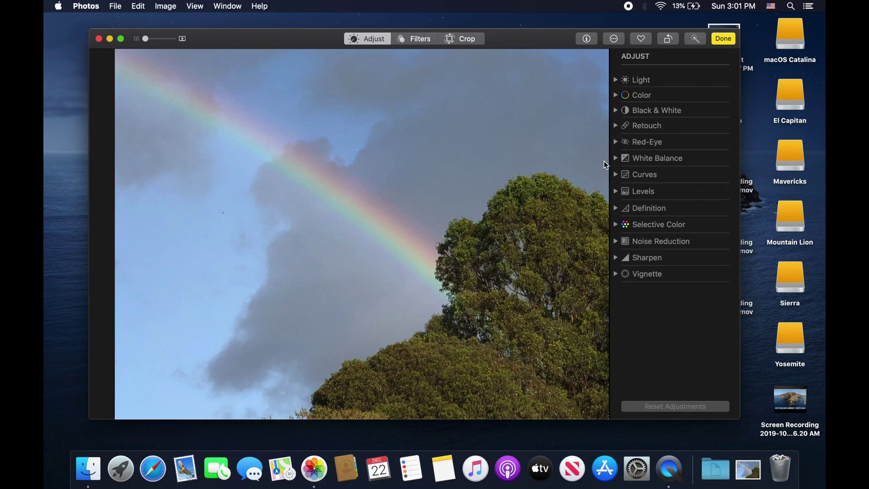
# Finish editing the rainbow photo and return to its view in the library.
pyautogui.moveTo(691, 160)
pyautogui.moveTo(662, 181)
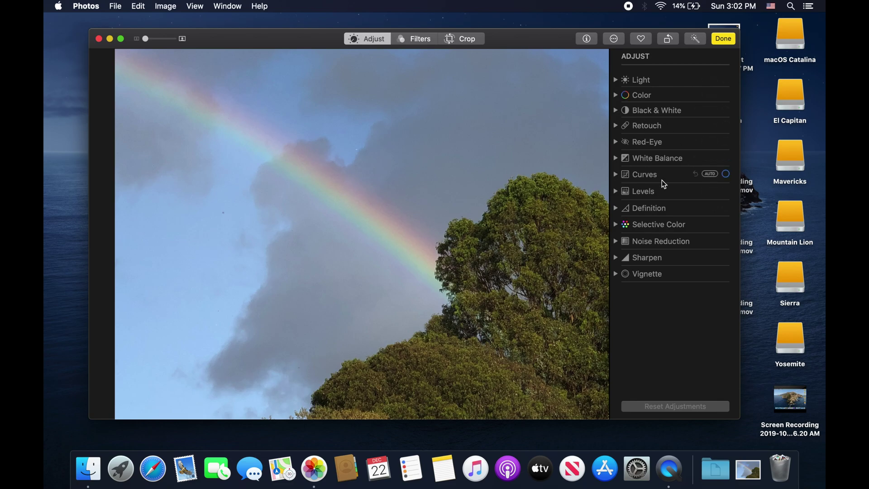
pyautogui.moveTo(647, 84)
pyautogui.moveTo(542, 45)
pyautogui.mouseDown()
pyautogui.moveTo(546, 80)
pyautogui.moveTo(546, 47)
pyautogui.mouseUp()
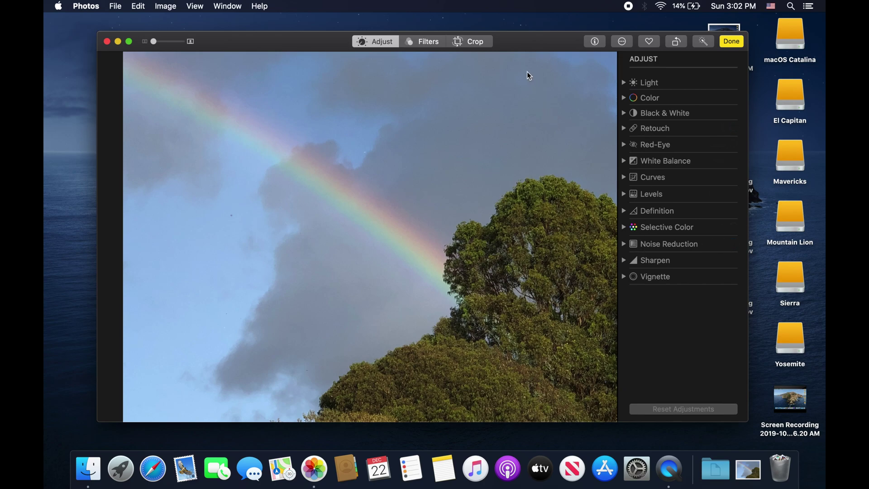
pyautogui.click(732, 42)
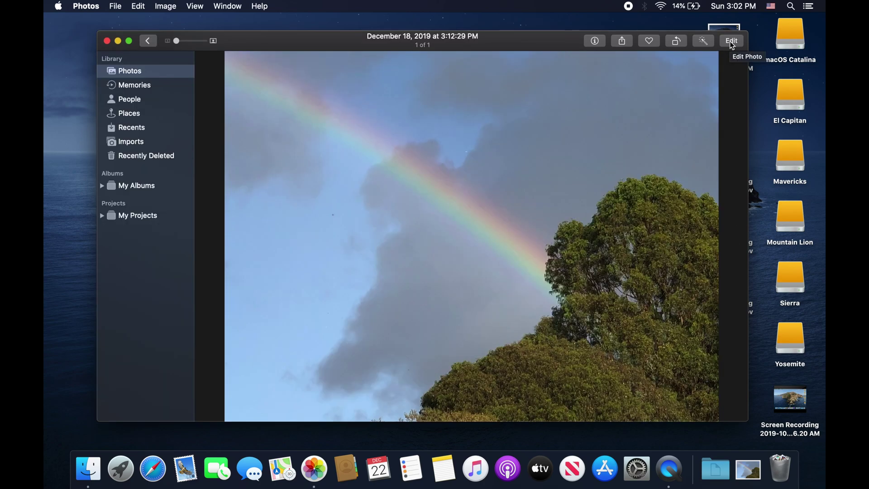